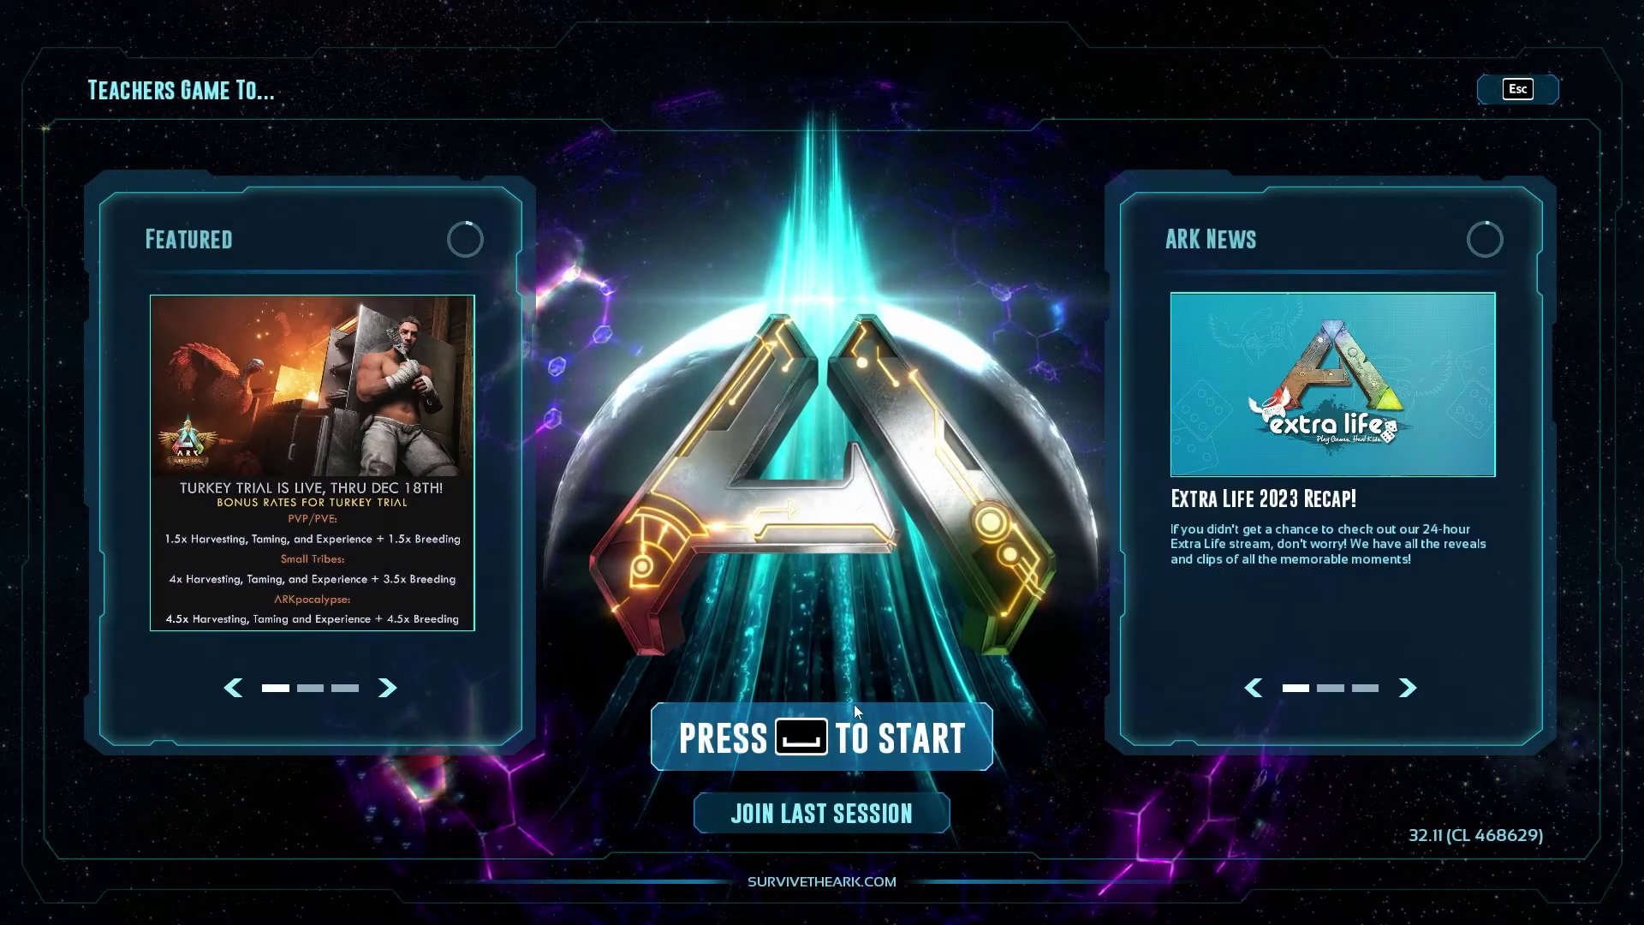
- Read the Egg Collector mod's INI Settings from the Mods List, then go back to Browse Mods
{"action": "left_click", "coordinate": [855, 707]}
{"action": "left_click", "coordinate": [1341, 358]}
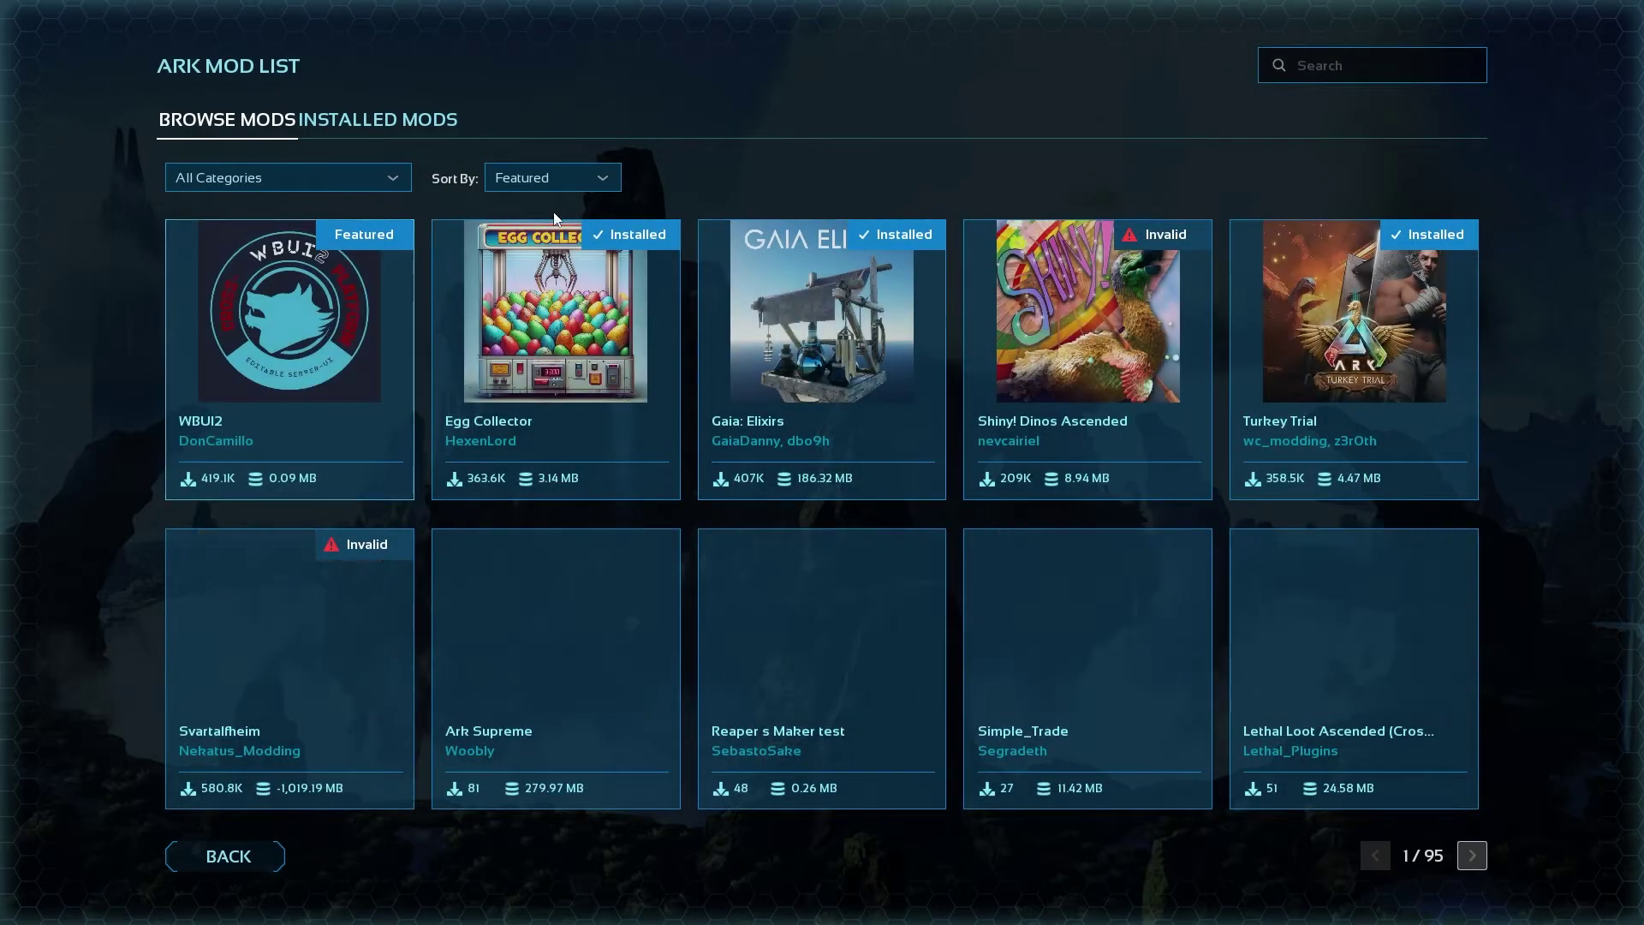
{"action": "left_click", "coordinate": [585, 343]}
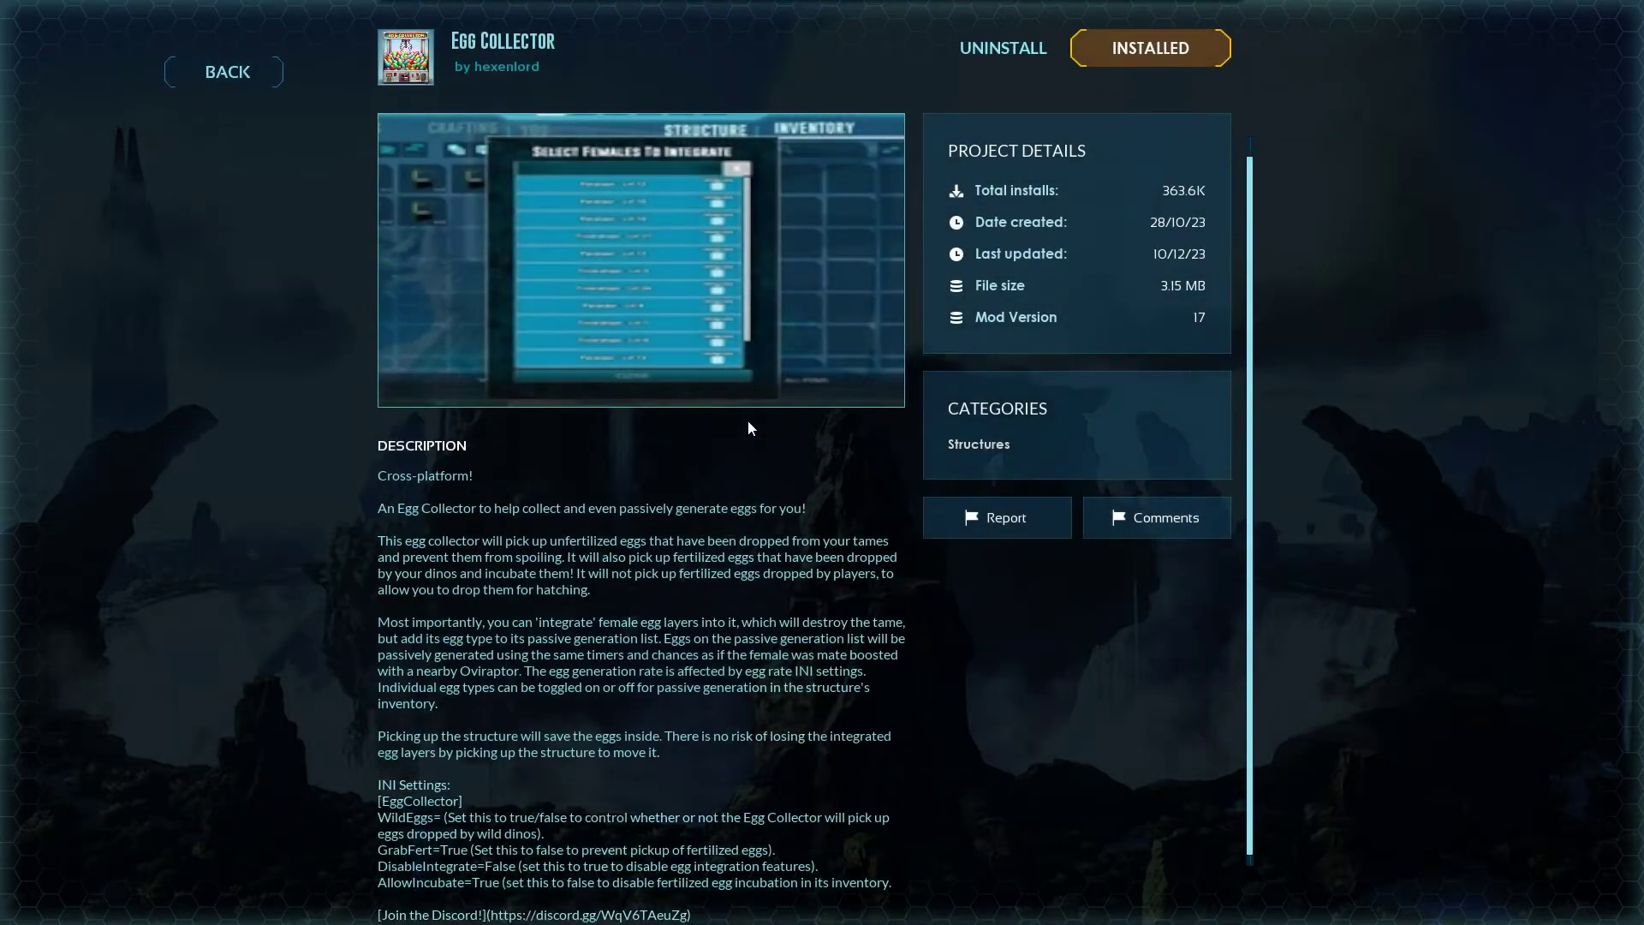
{"action": "scroll", "coordinate": [562, 673], "scroll_direction": "down", "scroll_amount": 1}
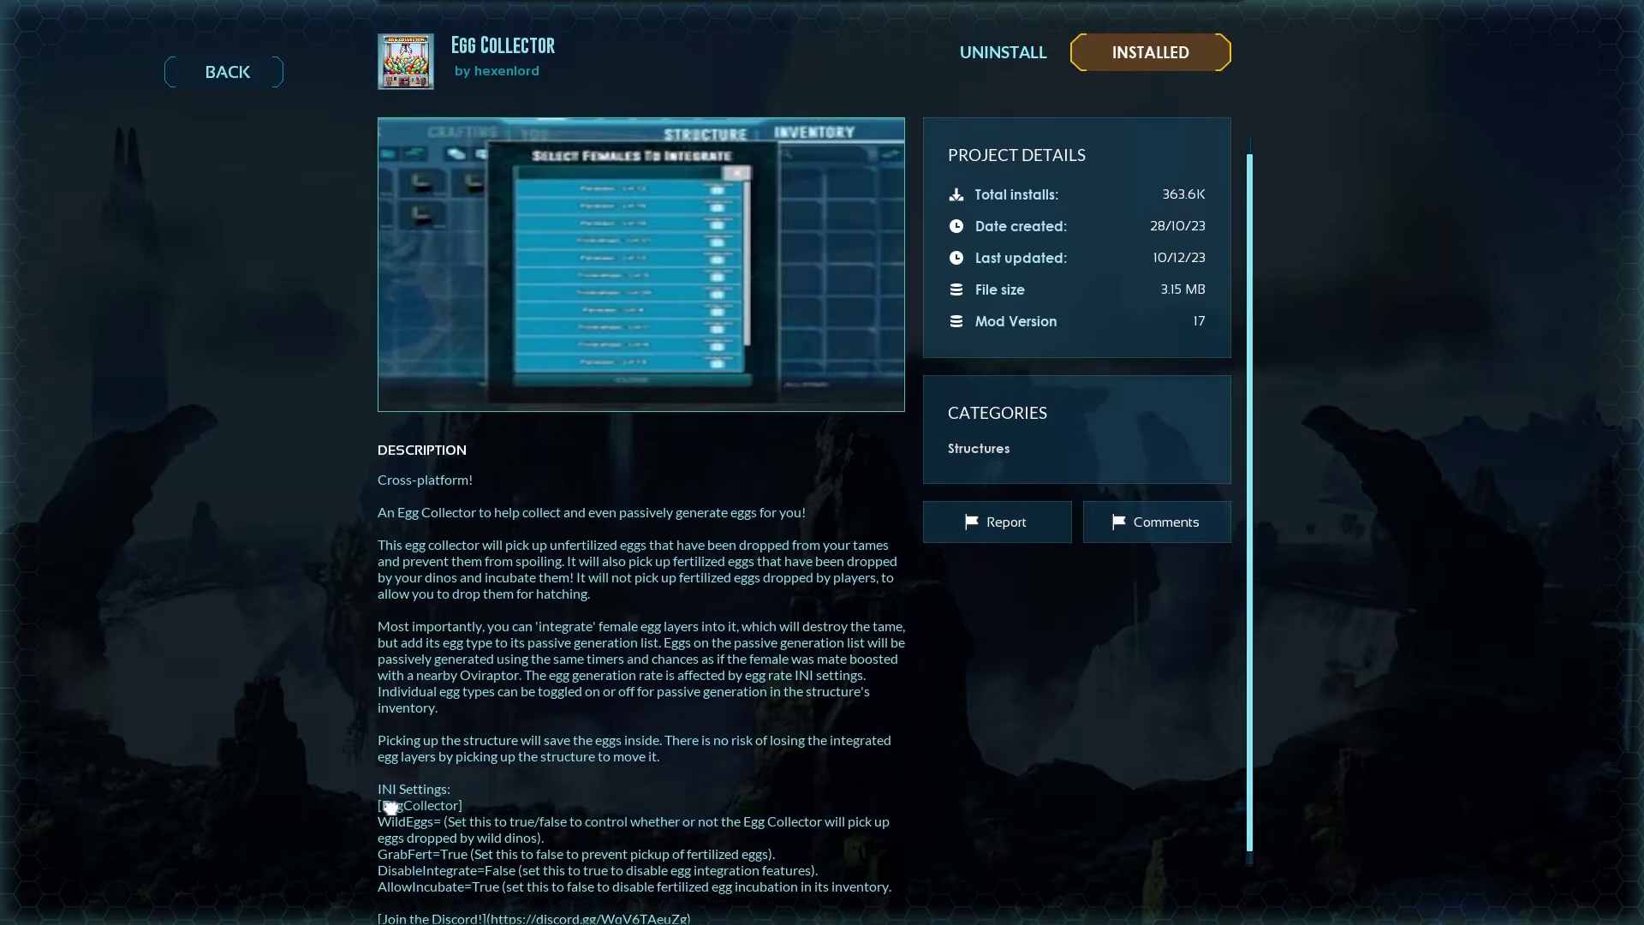
{"action": "scroll", "coordinate": [382, 788], "scroll_direction": "down", "scroll_amount": 3}
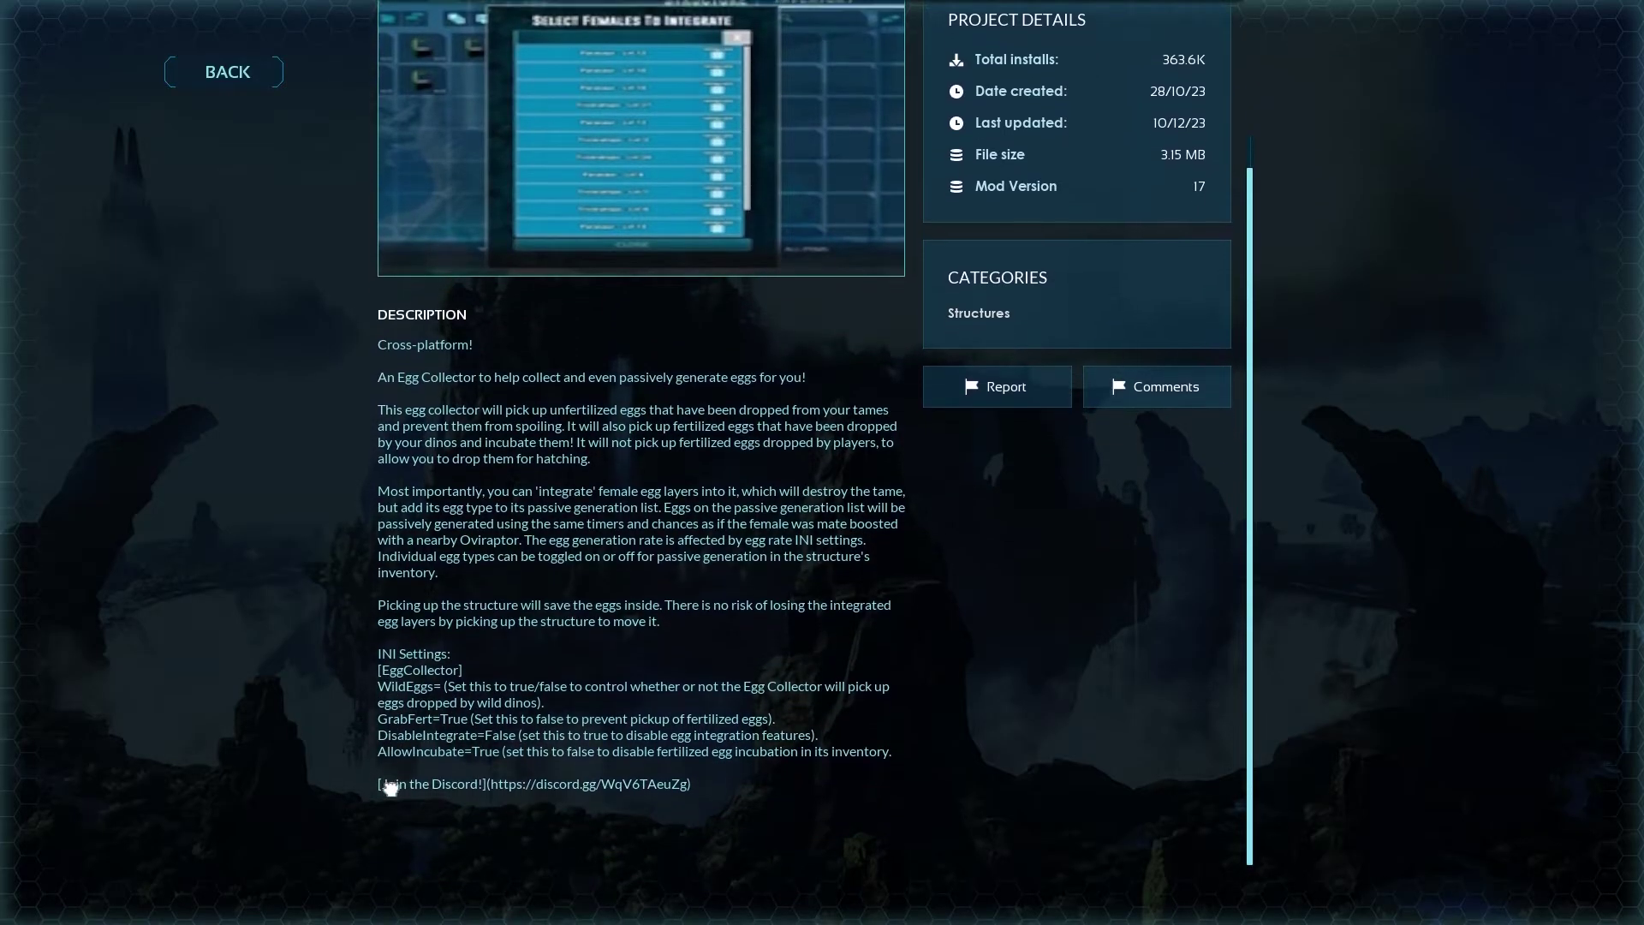
{"action": "scroll", "coordinate": [392, 786], "scroll_direction": "up", "scroll_amount": 3}
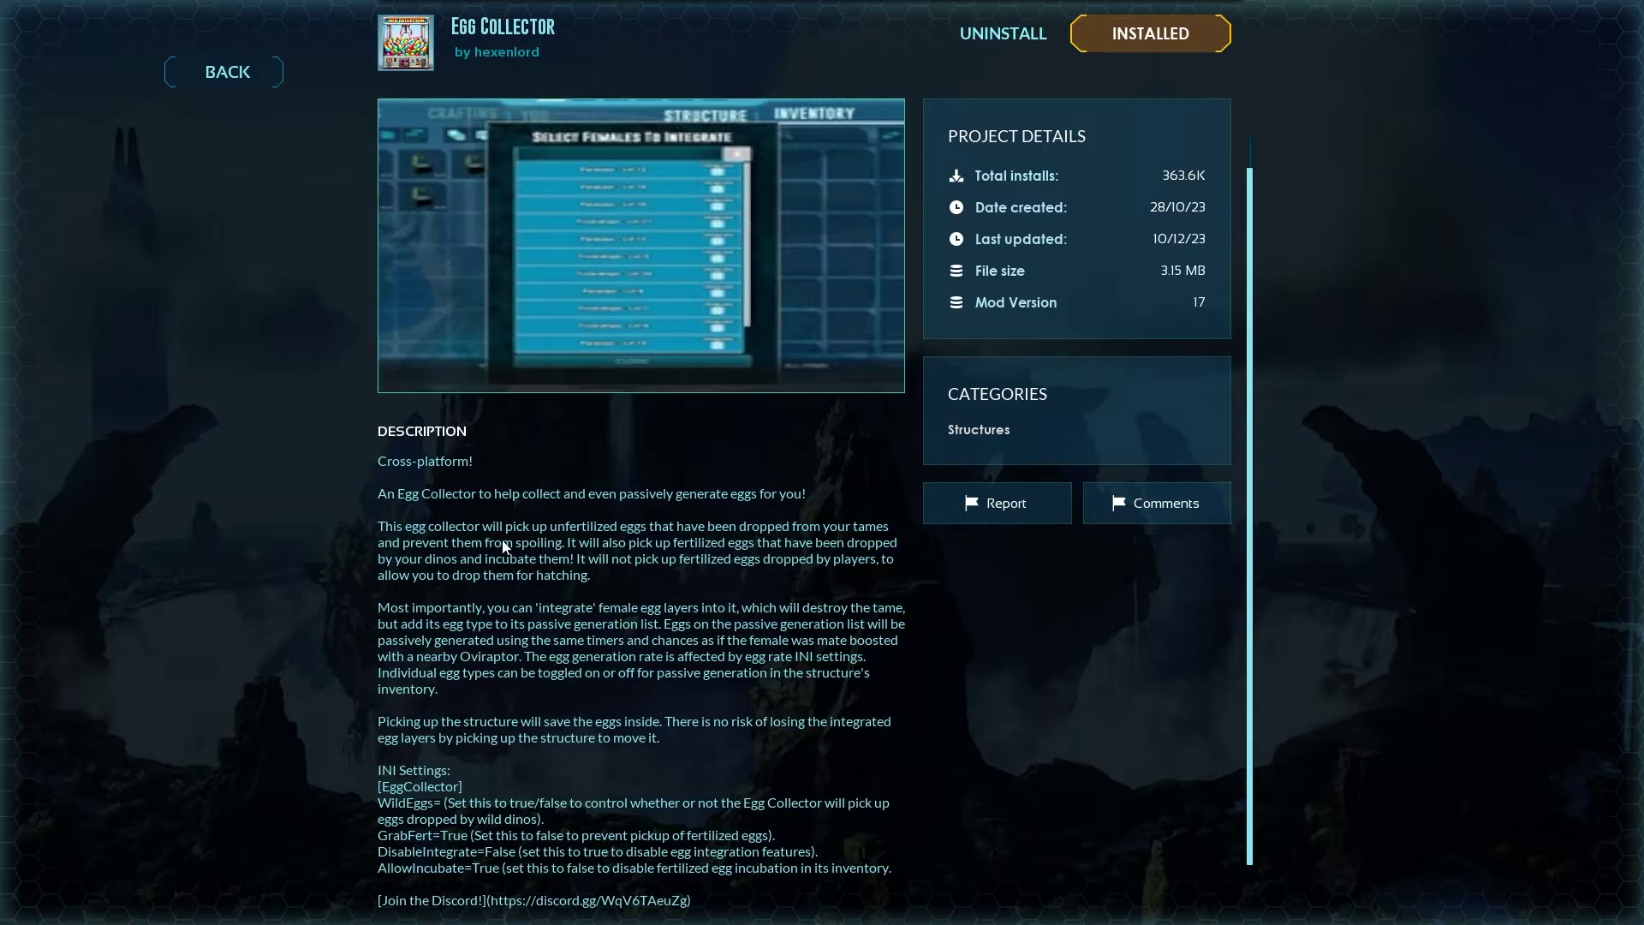
{"action": "left_click", "coordinate": [263, 74]}
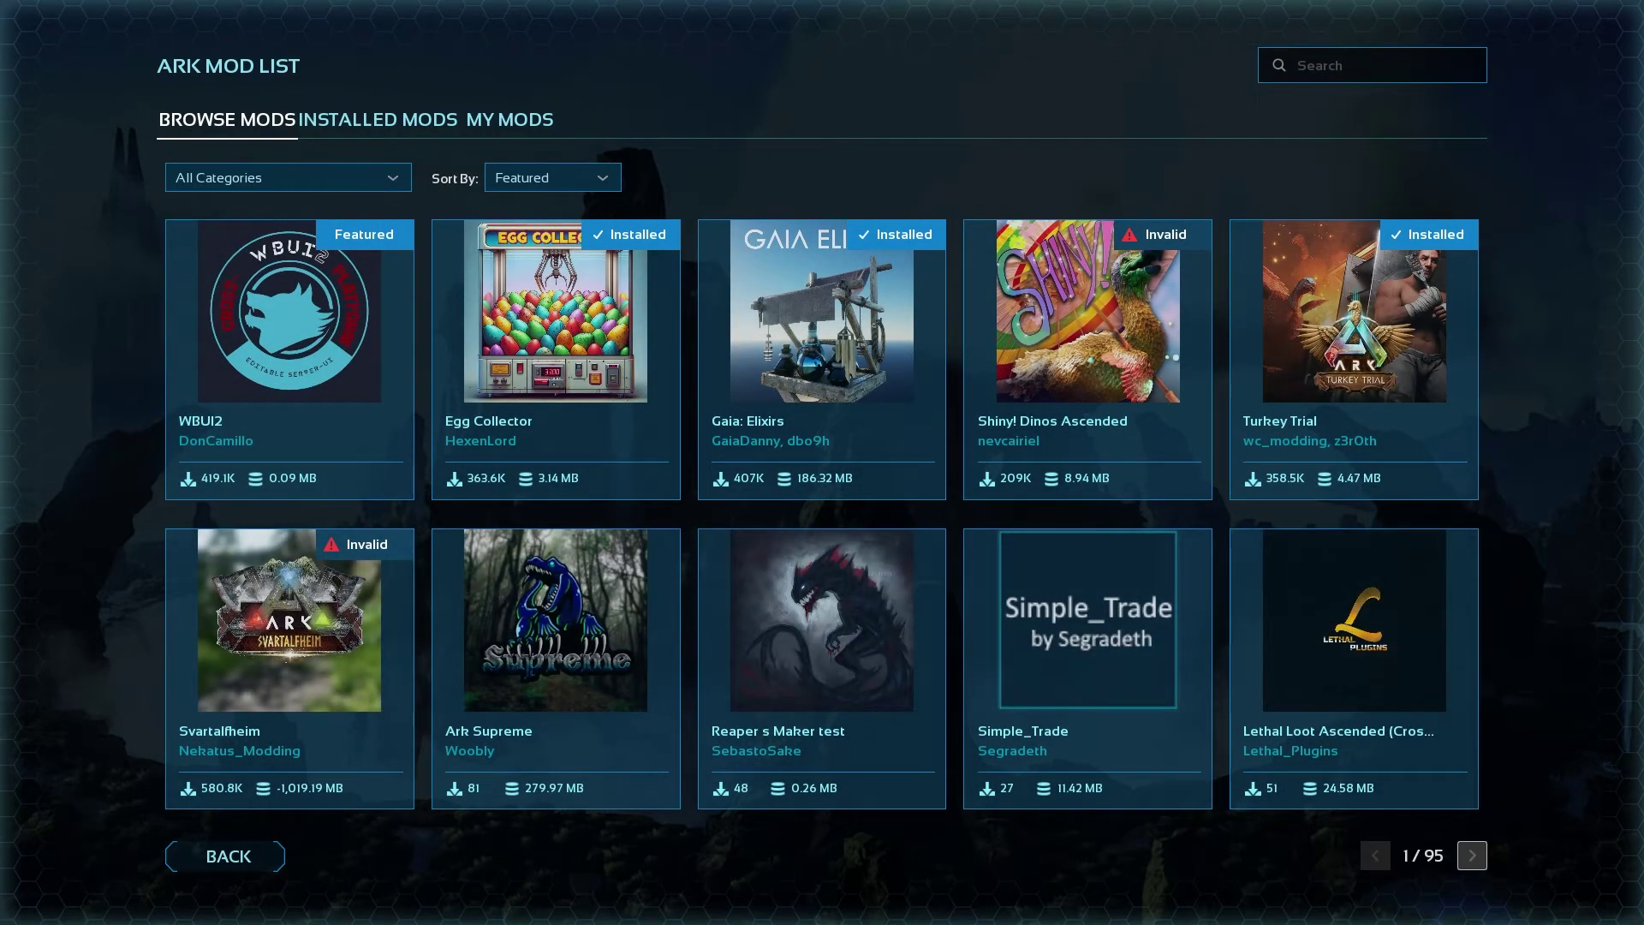
- Open ARK: Survival Ascended's install folder via Steam's Manage > Browse local files, then minimize it
{"action": "key", "text": "alt+Tab"}
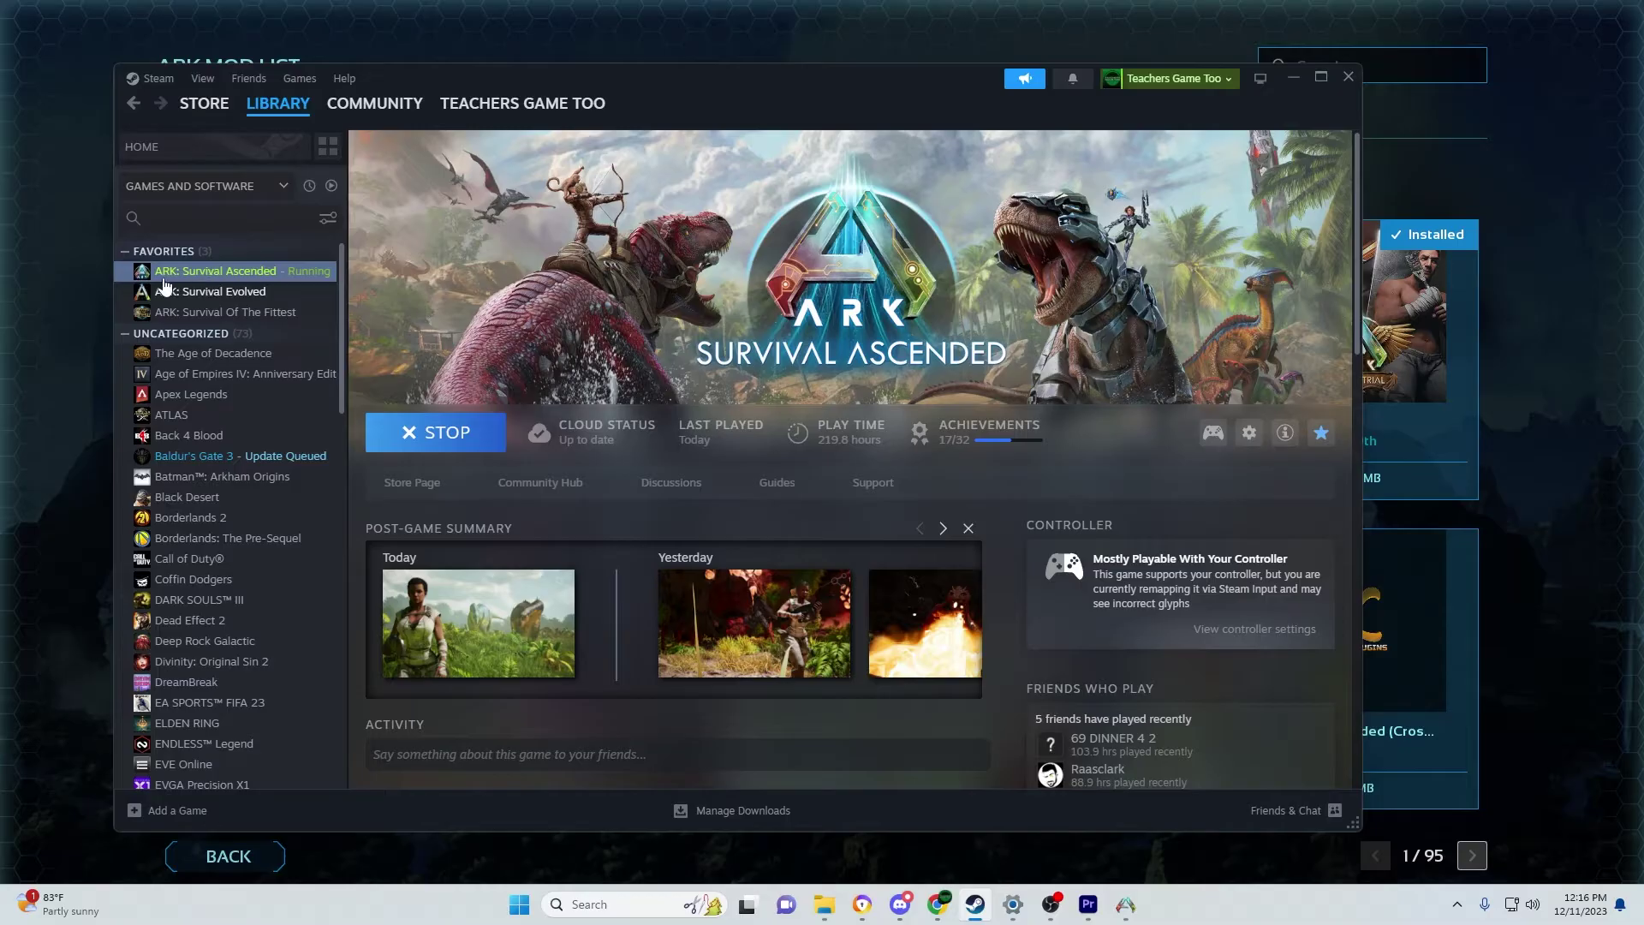
{"action": "right_click", "coordinate": [230, 279]}
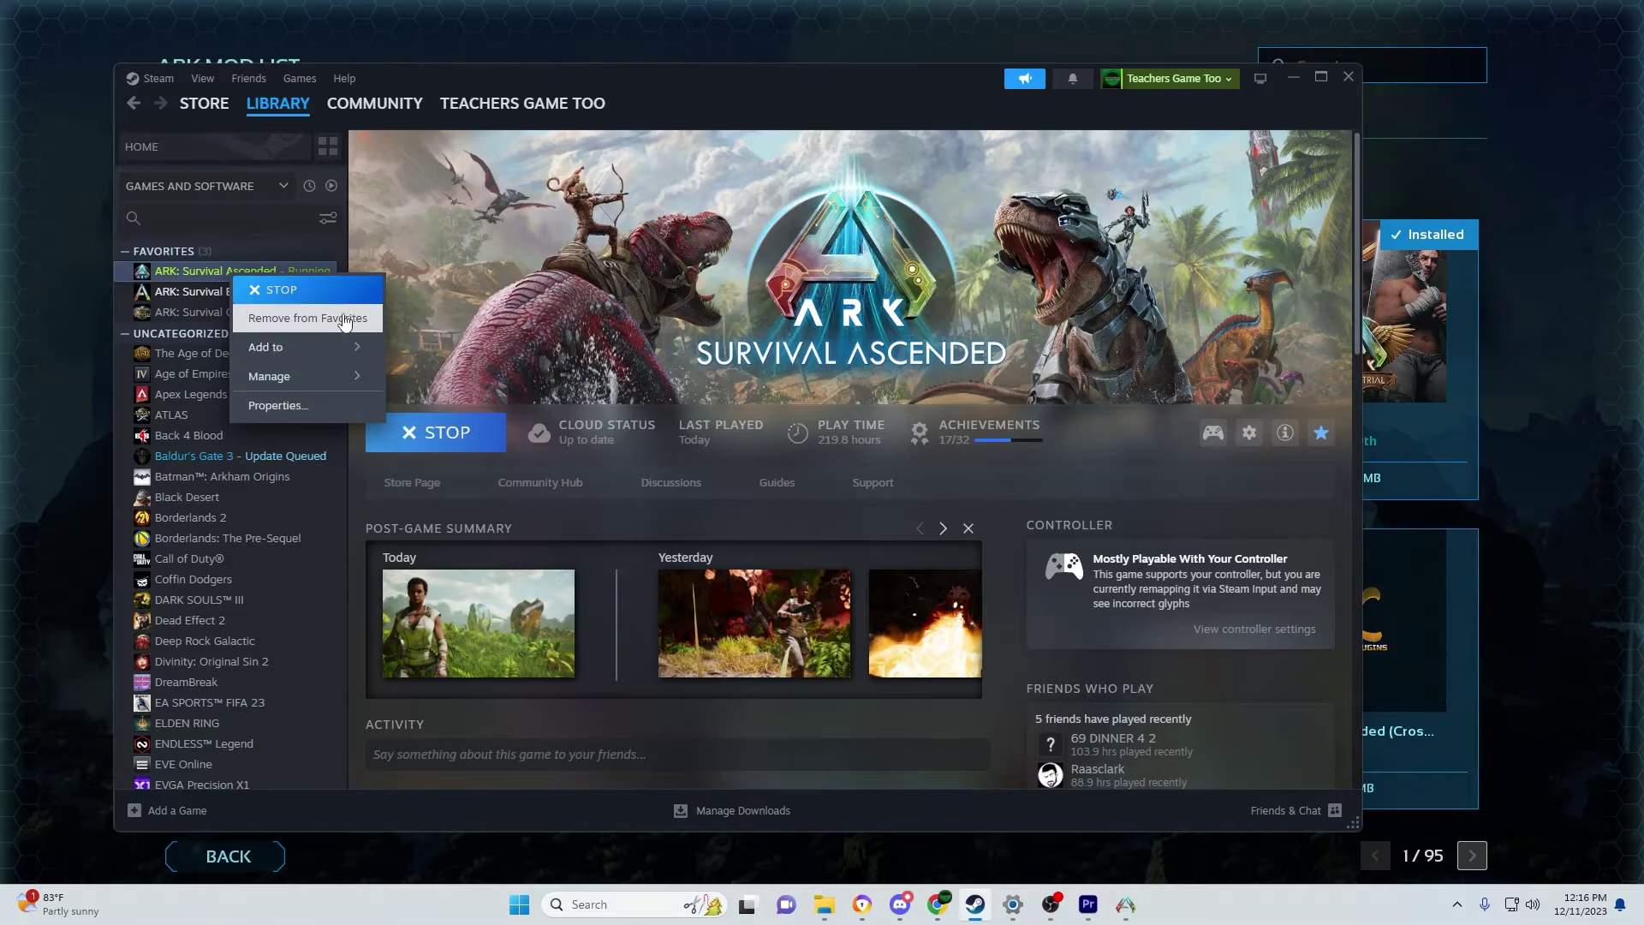
{"action": "mouse_move", "coordinate": [346, 383]}
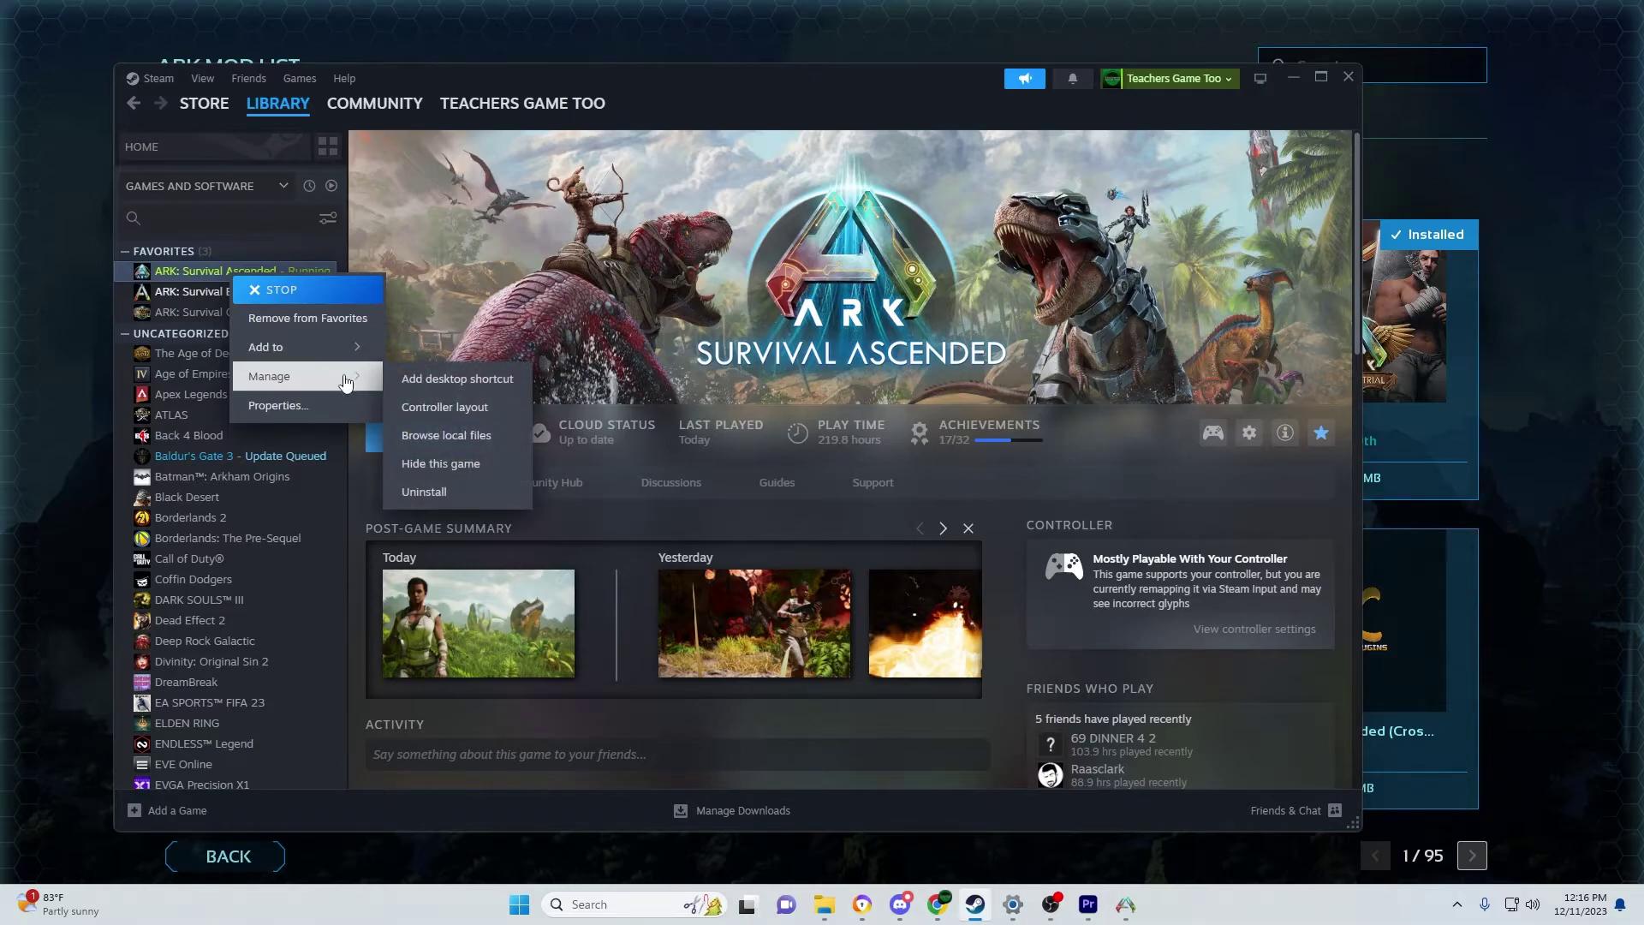
{"action": "left_click", "coordinate": [450, 437]}
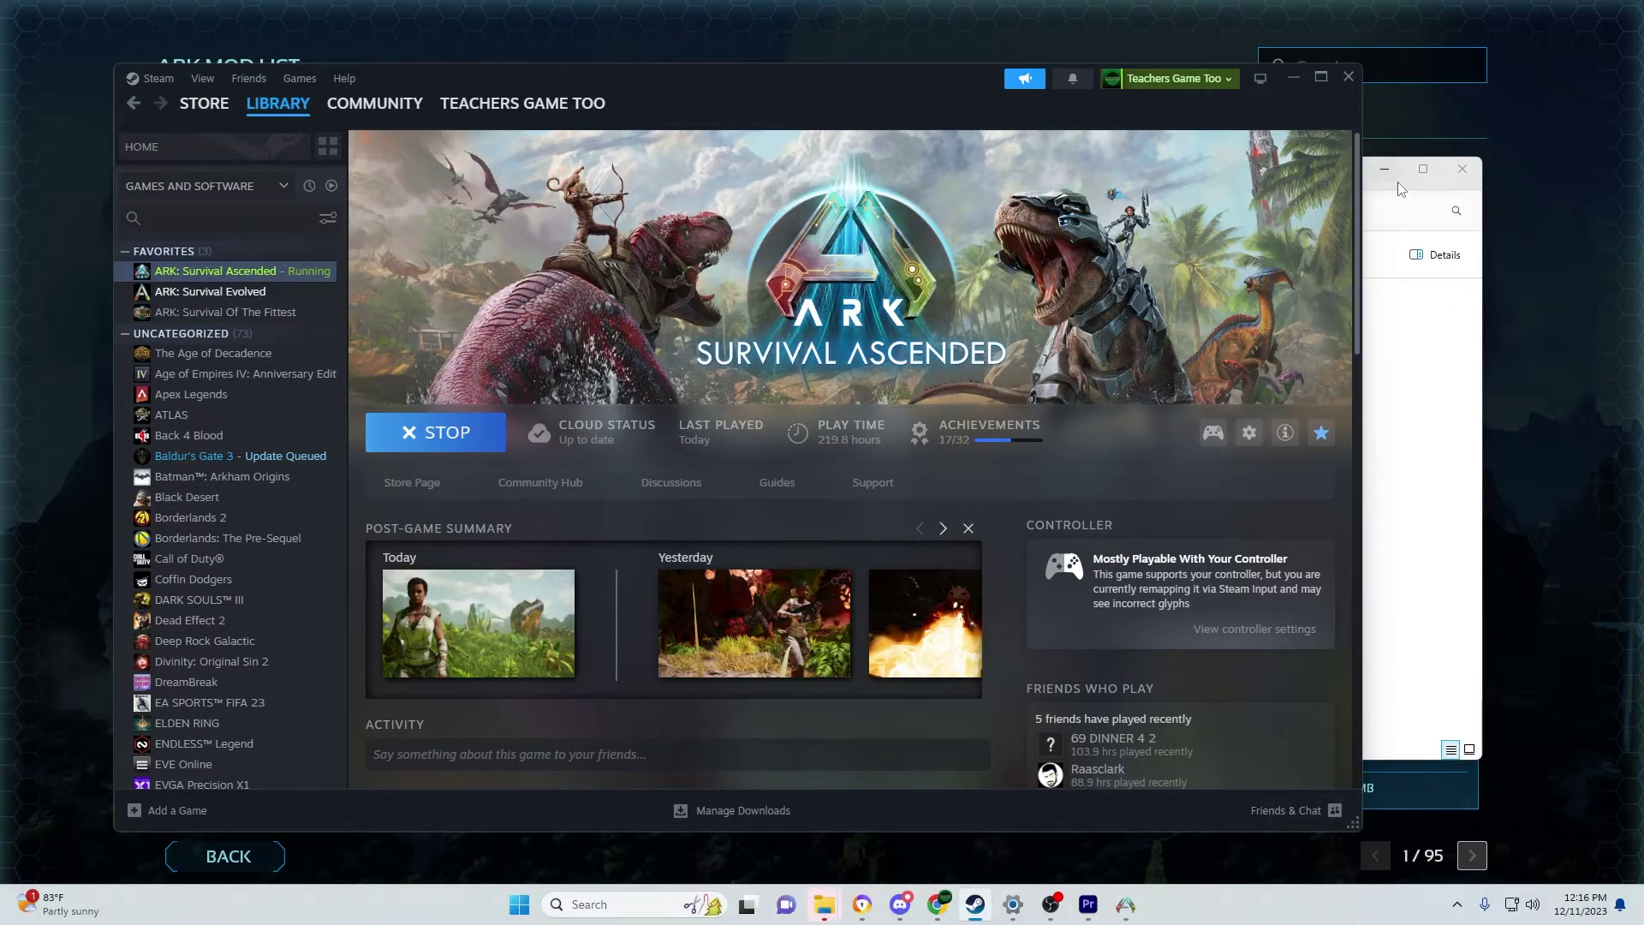
{"action": "left_click", "coordinate": [1384, 169]}
- Navigate to ShooterGame\Saved\Config\Windows and open GameUserSettings.ini
{"action": "mouse_move", "coordinate": [824, 904]}
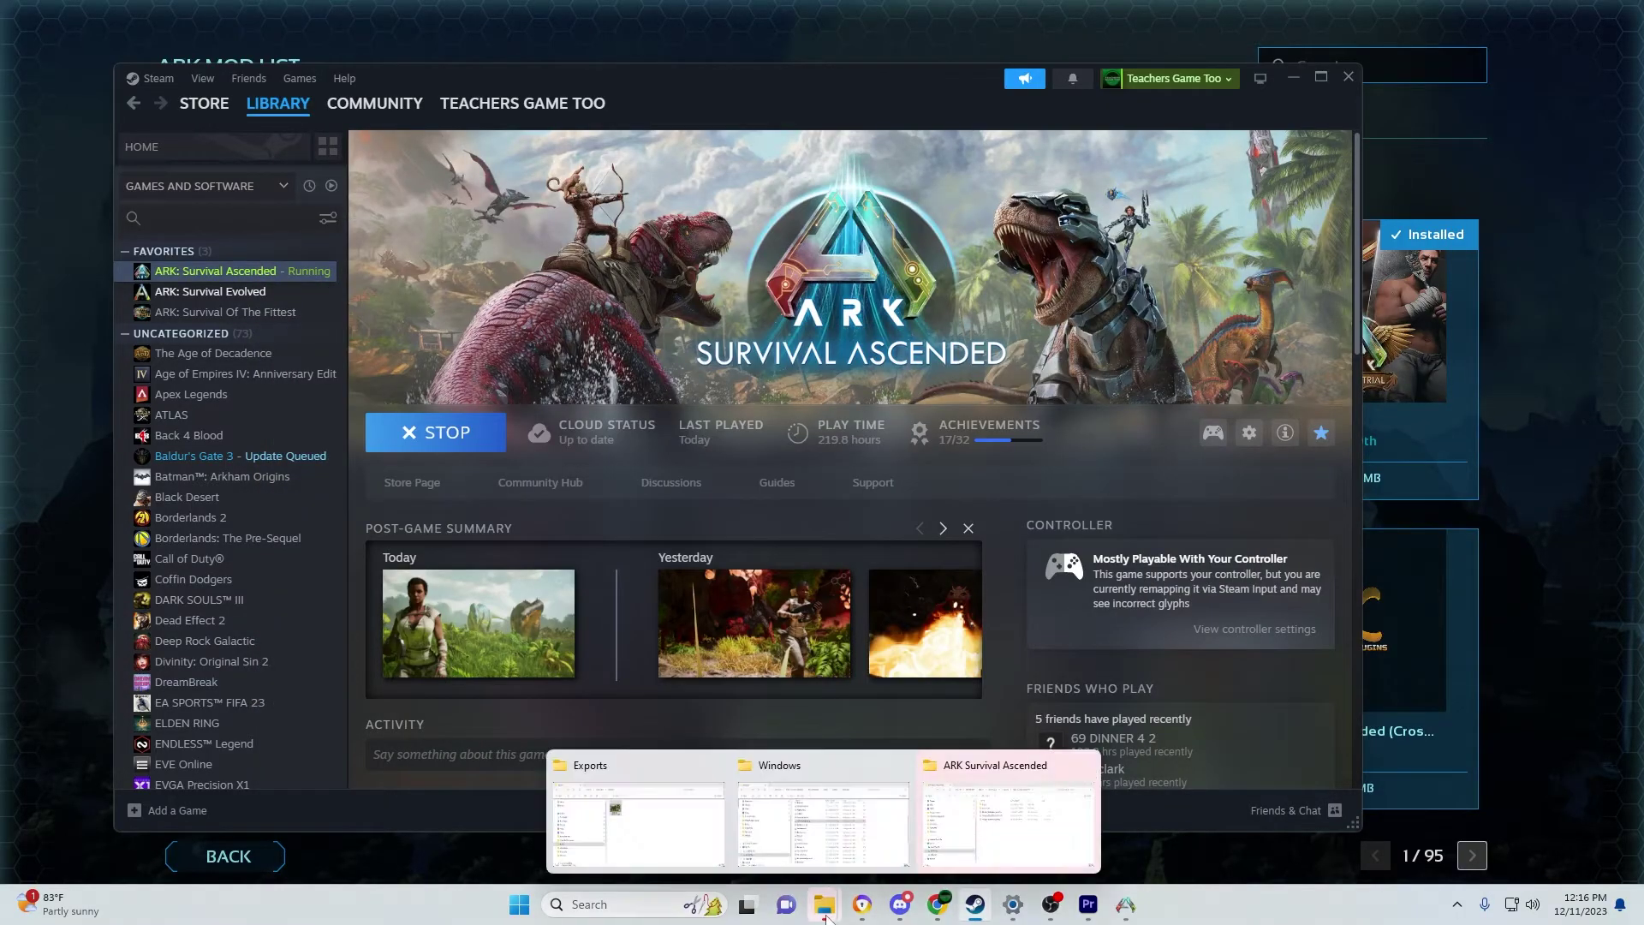
{"action": "left_click", "coordinate": [957, 783]}
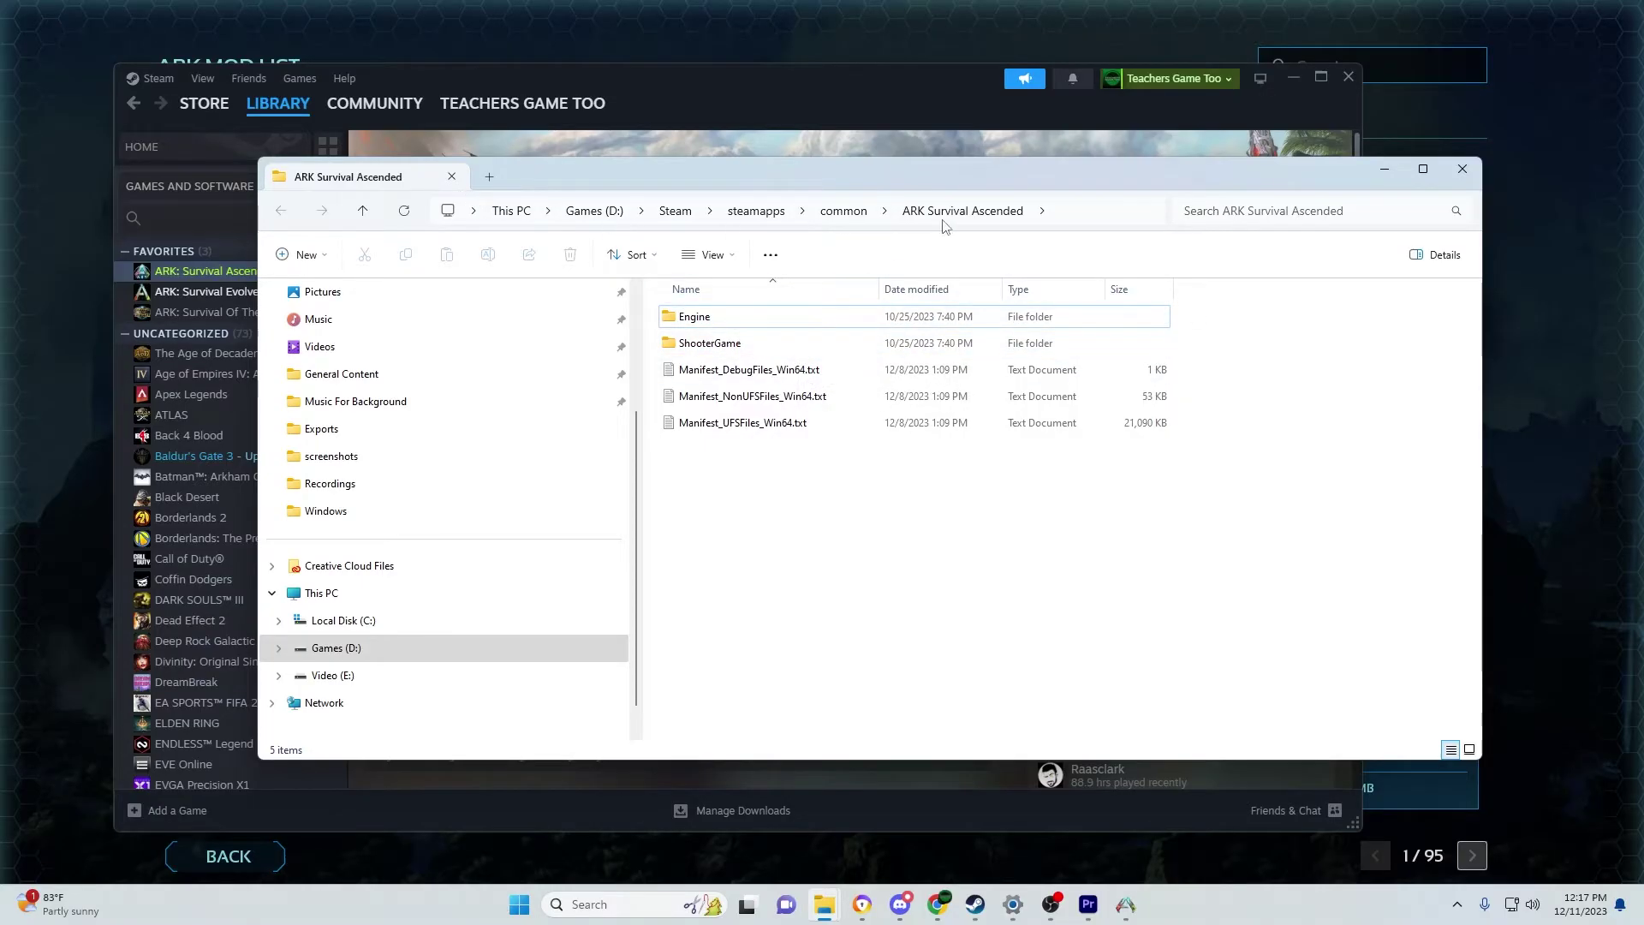
{"action": "double_click", "coordinate": [755, 348]}
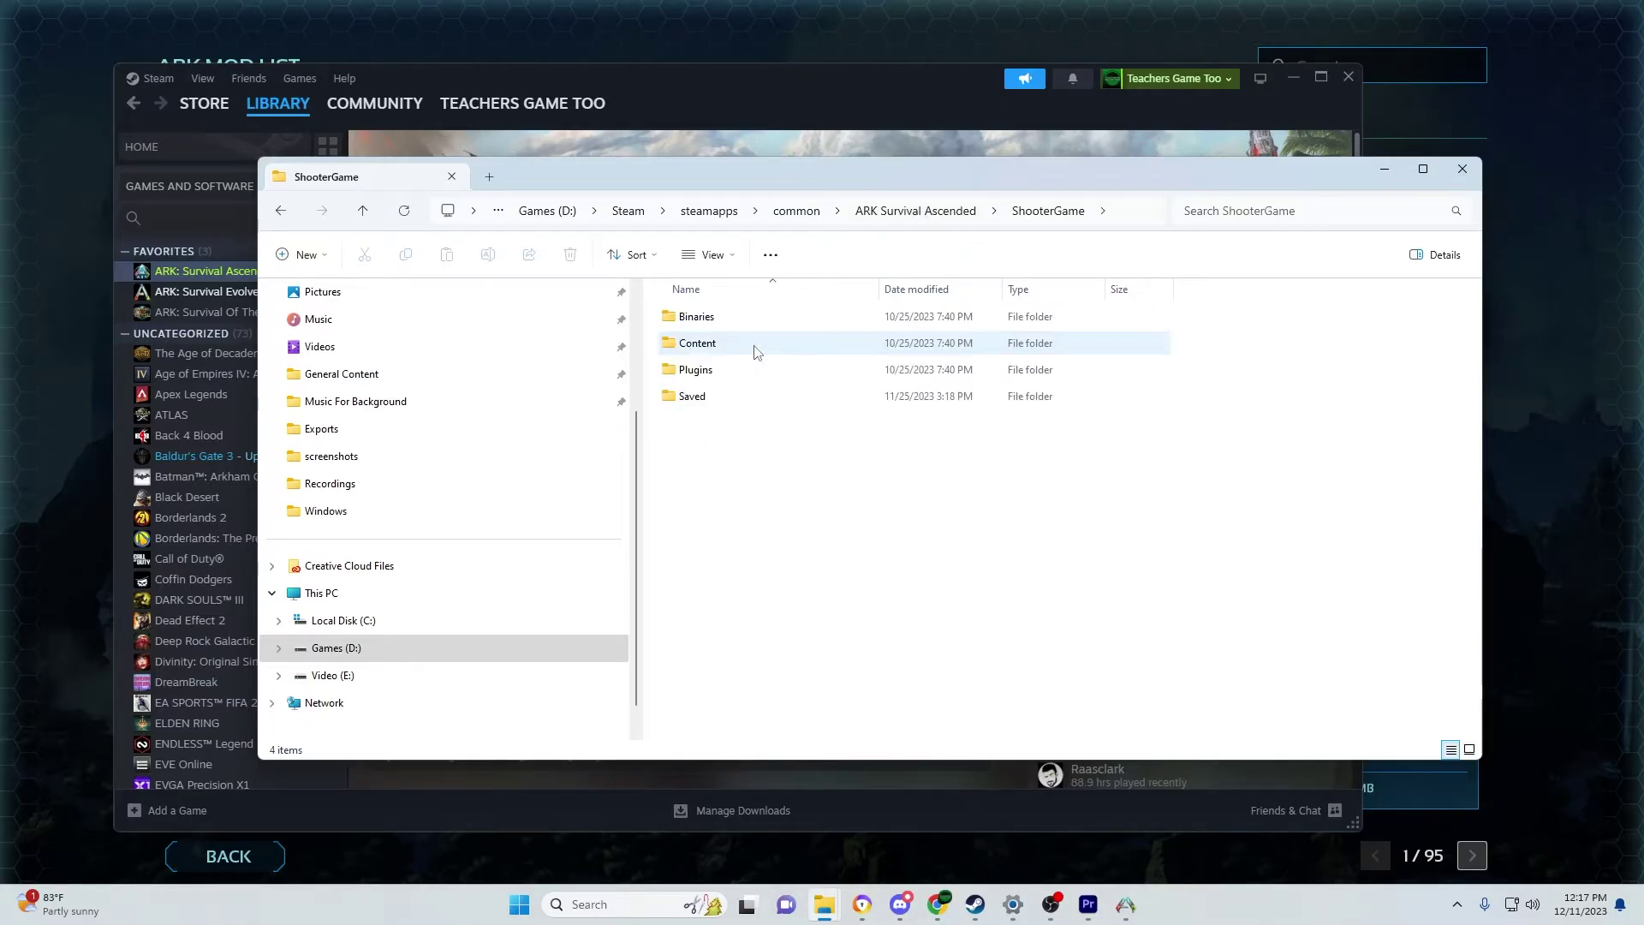
{"action": "double_click", "coordinate": [692, 397]}
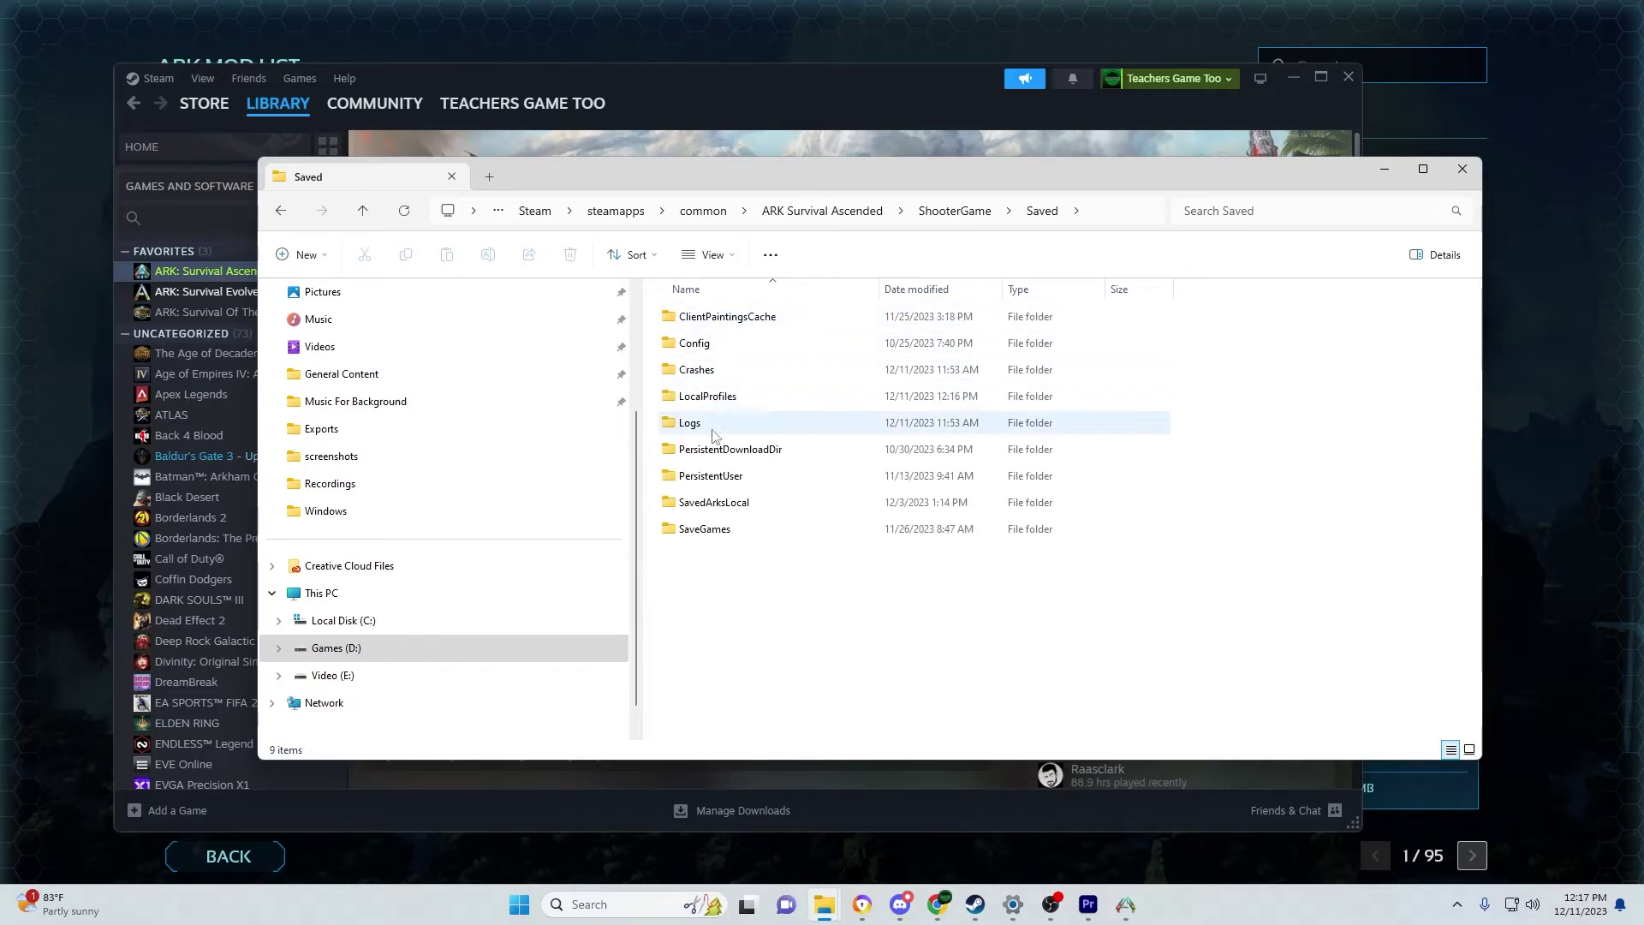
{"action": "double_click", "coordinate": [701, 345]}
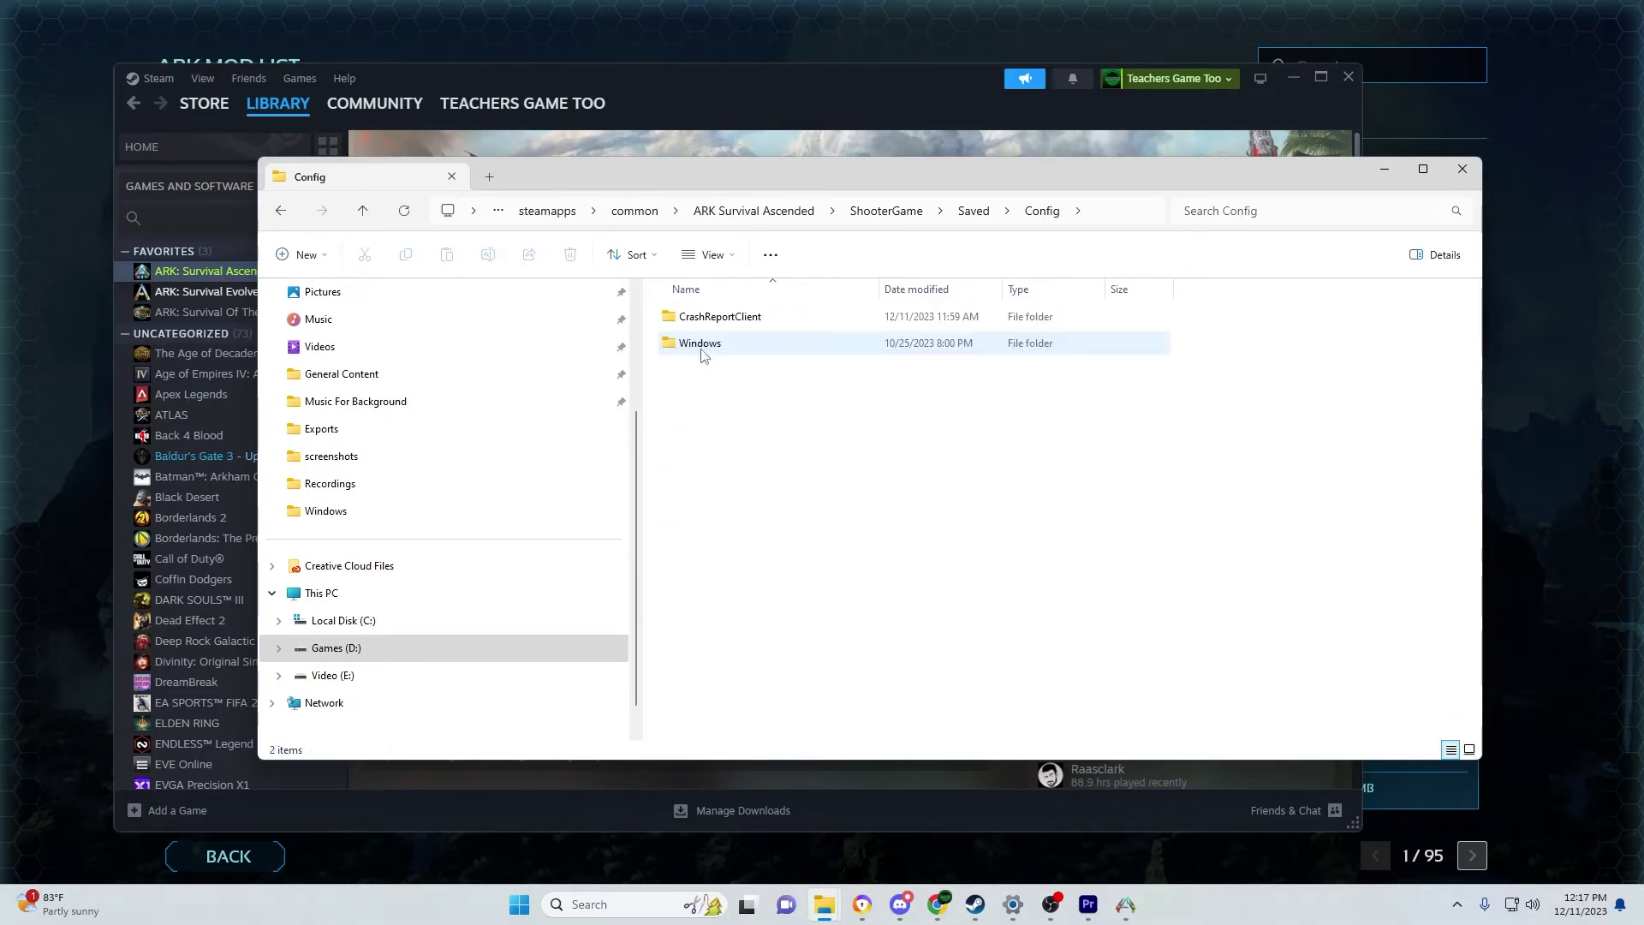
{"action": "double_click", "coordinate": [747, 351]}
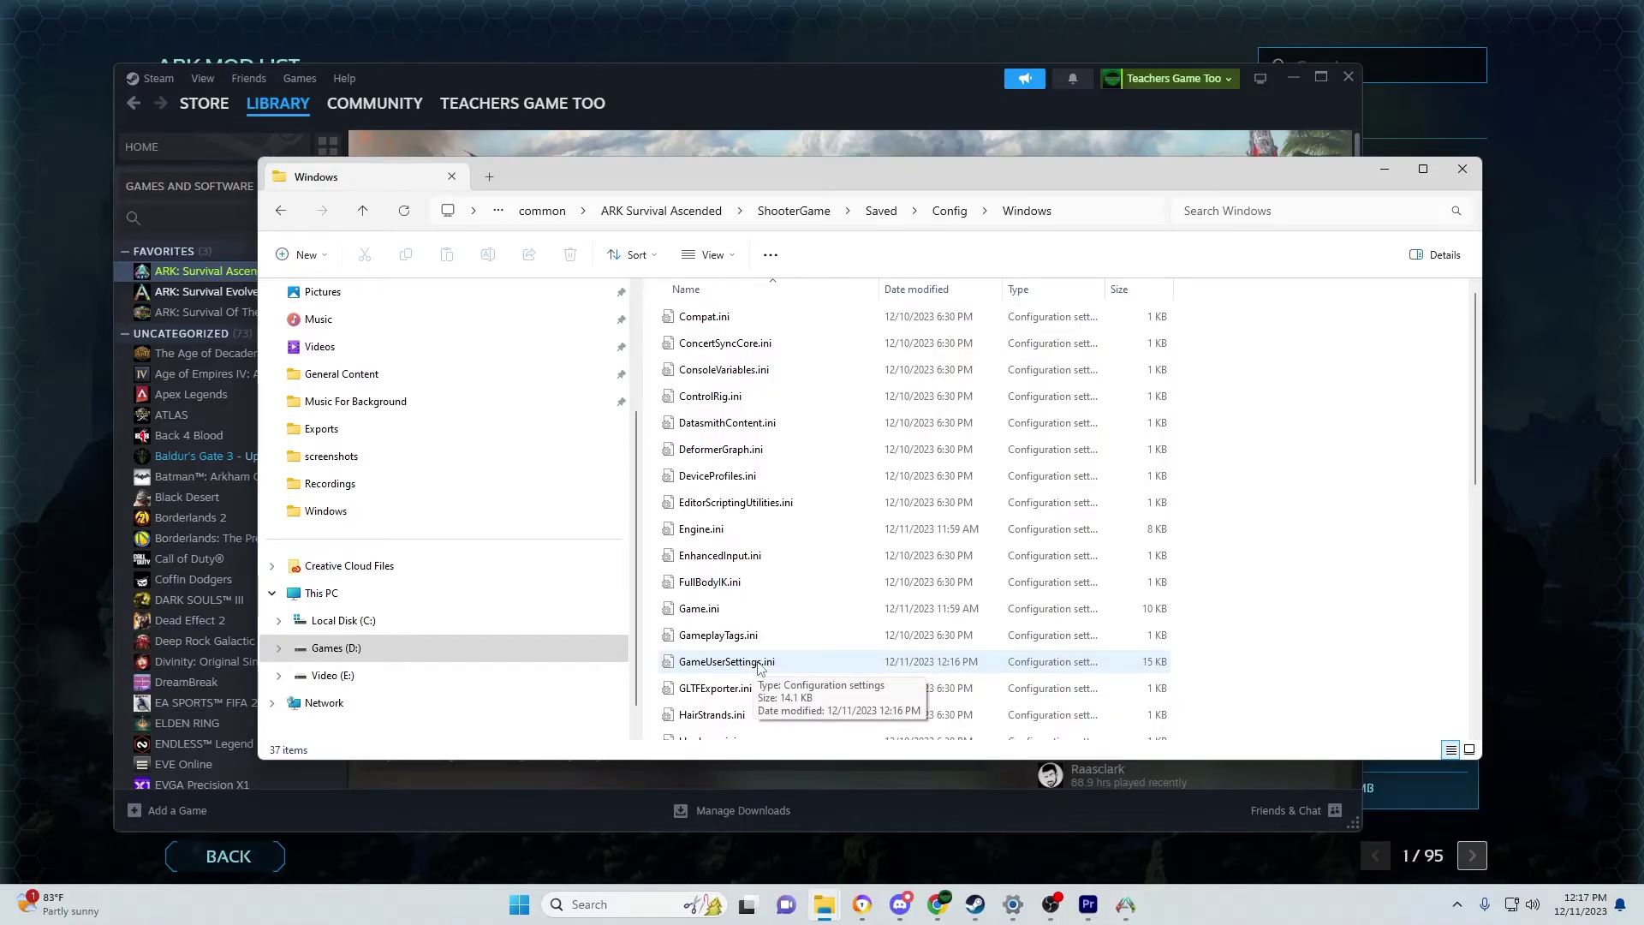
{"action": "double_click", "coordinate": [759, 662]}
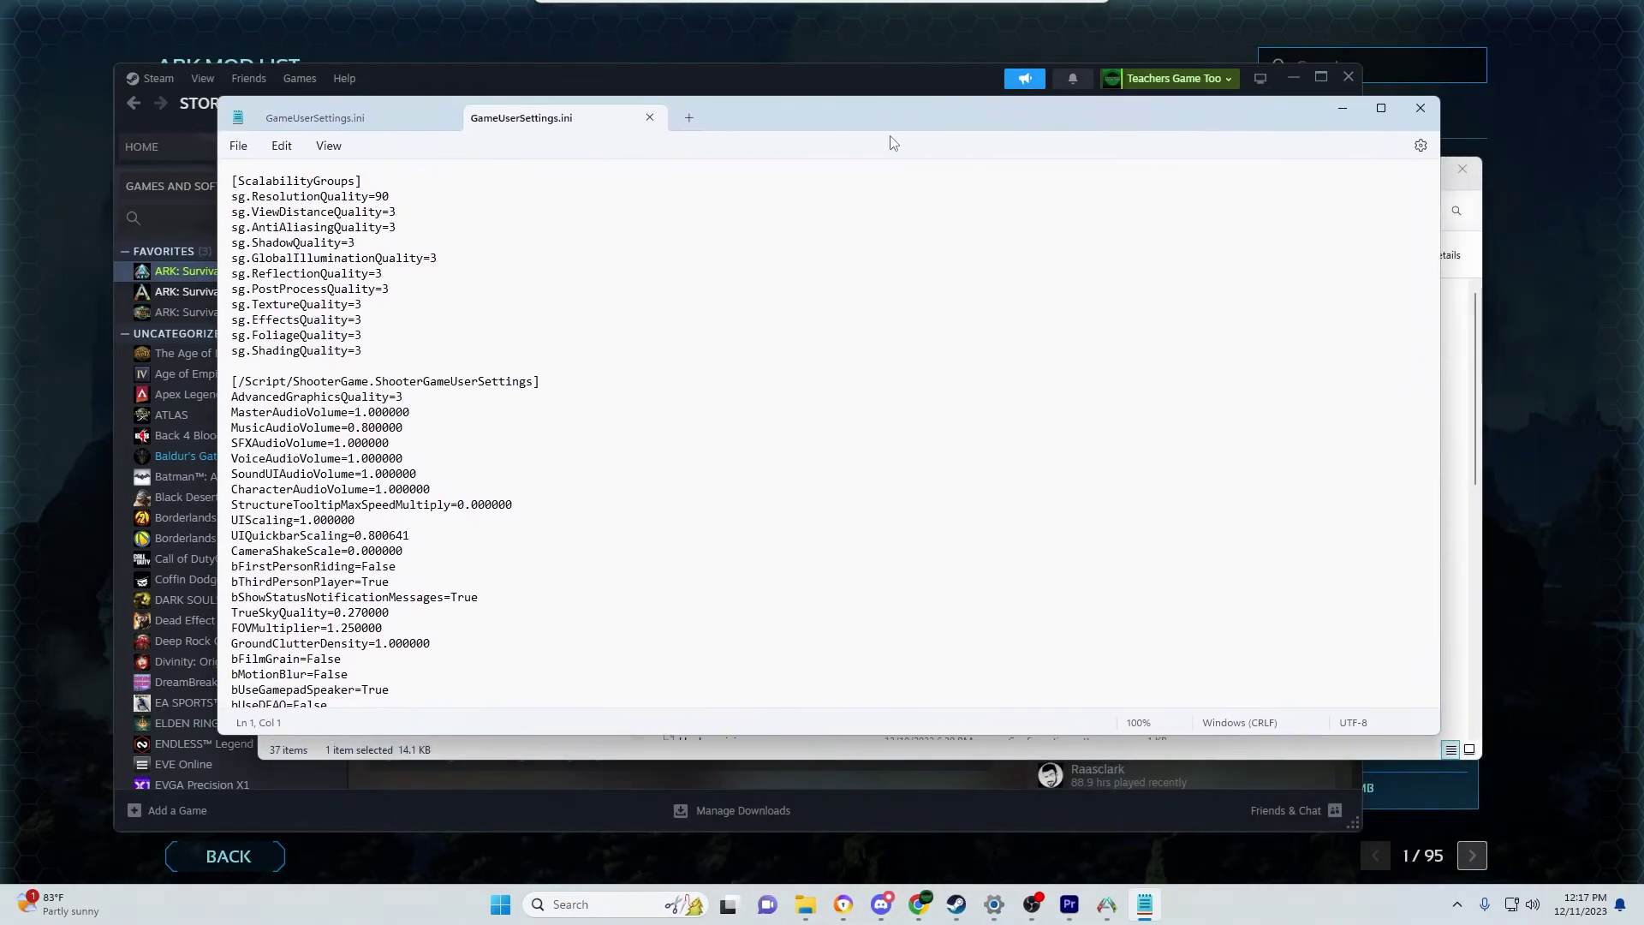
- Close the duplicate GameUserSettings.ini copy, reposition Notepad, and scroll through the file
{"action": "left_click", "coordinate": [649, 117]}
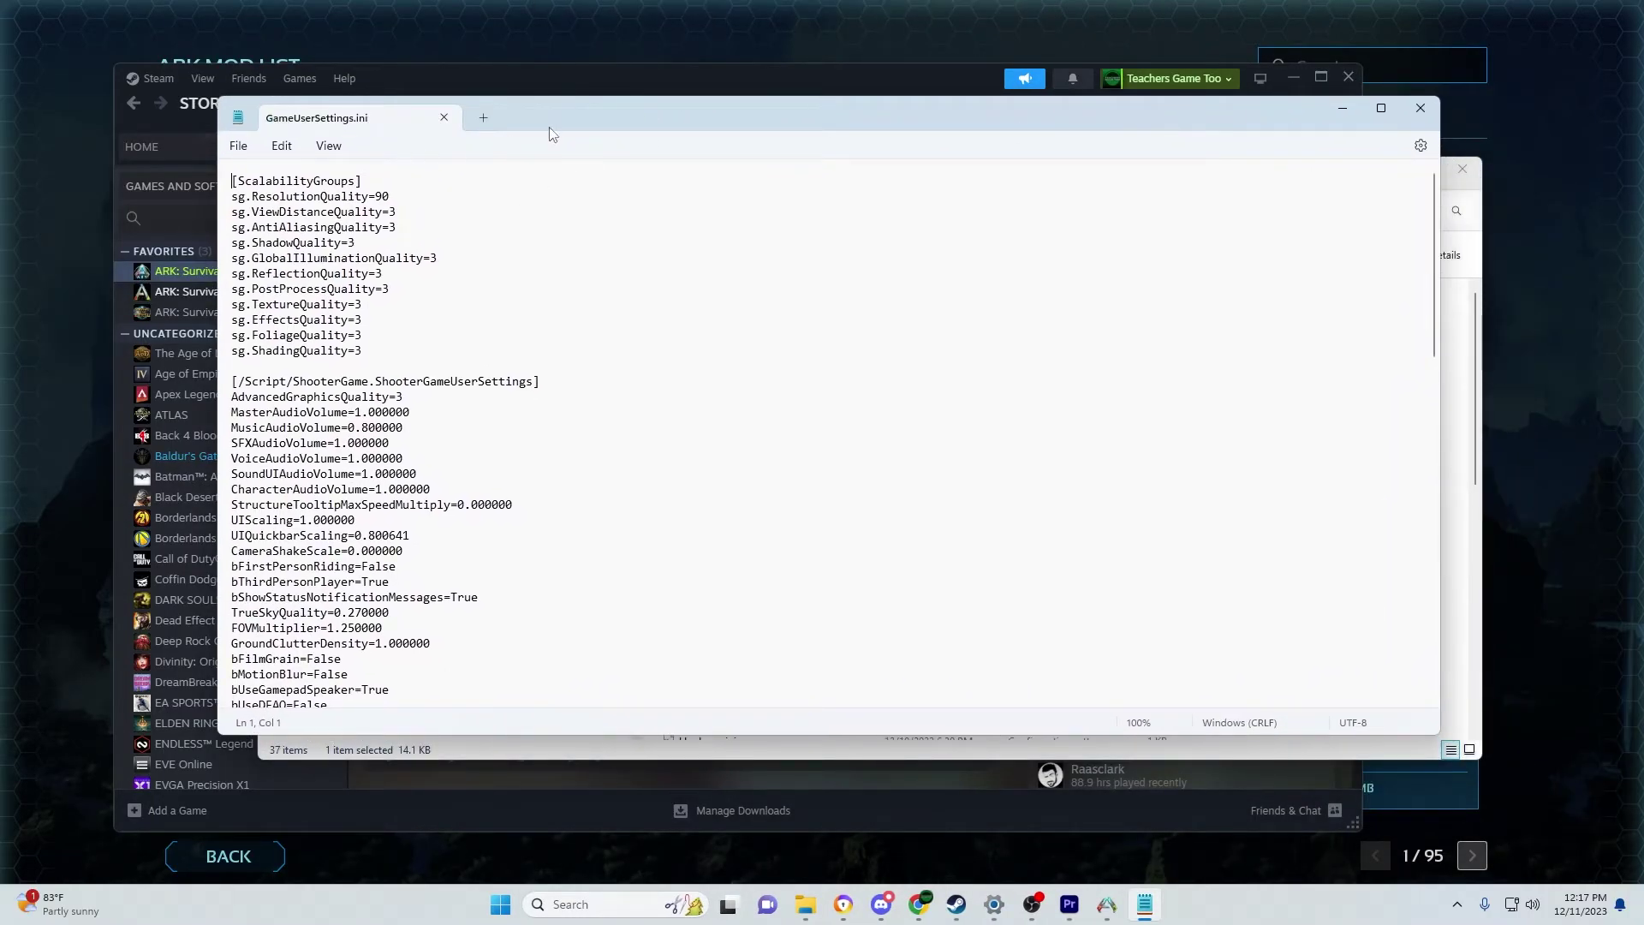
{"action": "left_click_drag", "start_coordinate": [569, 108], "coordinate": [674, 96]}
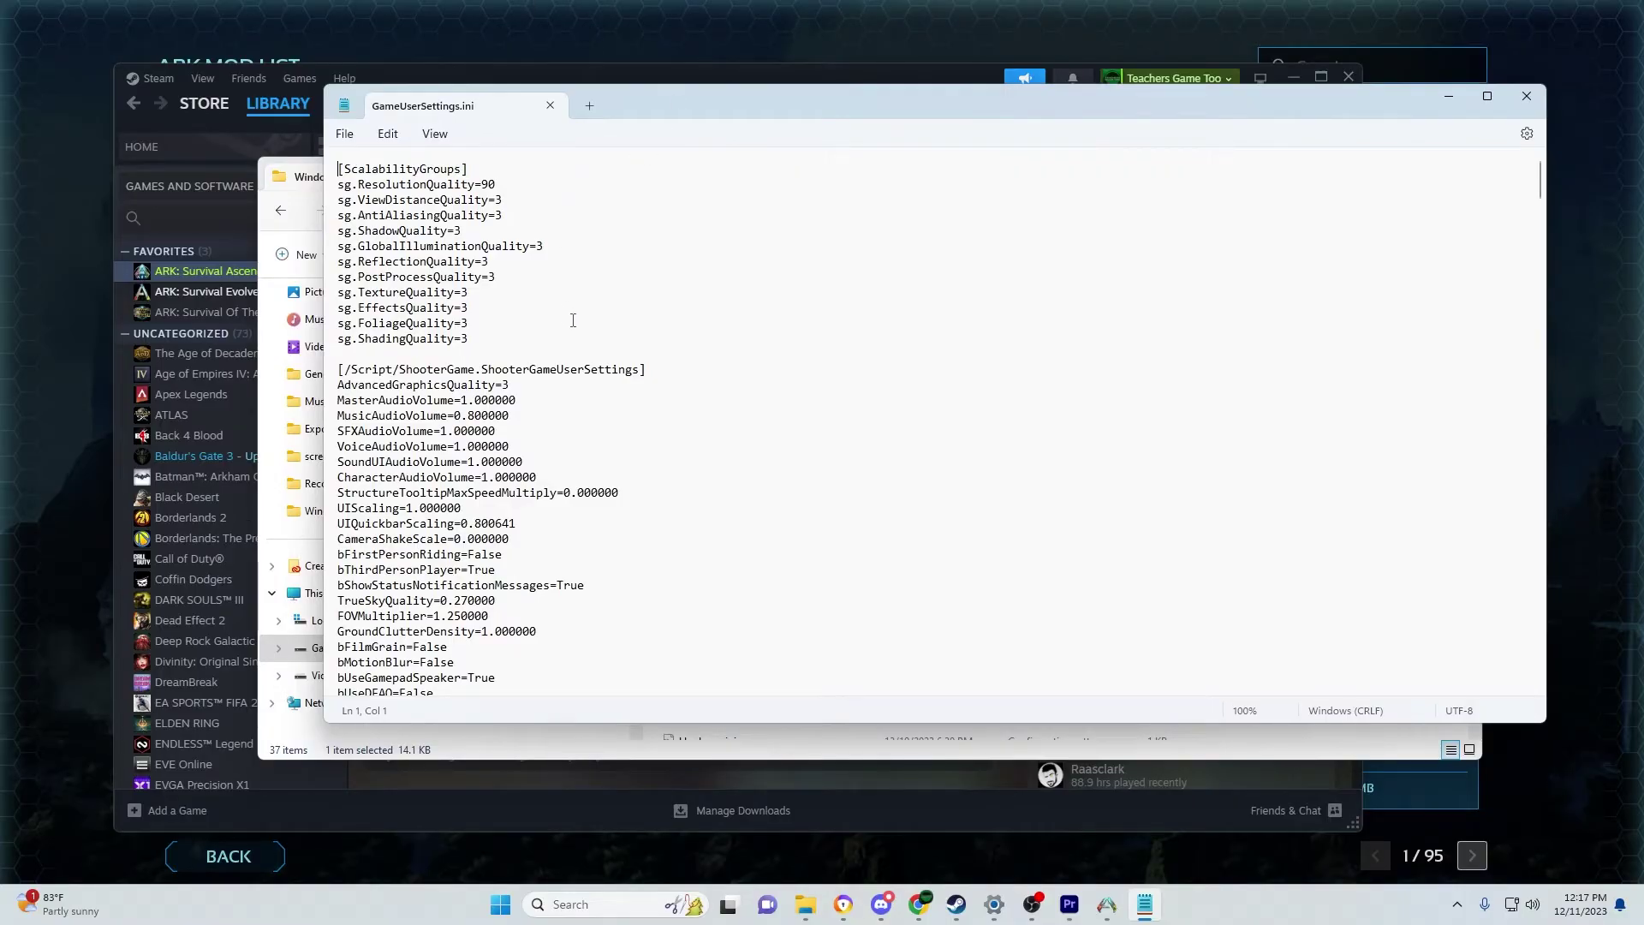
{"action": "scroll", "coordinate": [572, 320], "scroll_direction": "down", "scroll_amount": 8}
{"action": "scroll", "coordinate": [575, 321], "scroll_direction": "up", "scroll_amount": 9}
{"action": "scroll", "coordinate": [576, 322], "scroll_direction": "down", "scroll_amount": 5}
{"action": "scroll", "coordinate": [576, 321], "scroll_direction": "down", "scroll_amount": 20}
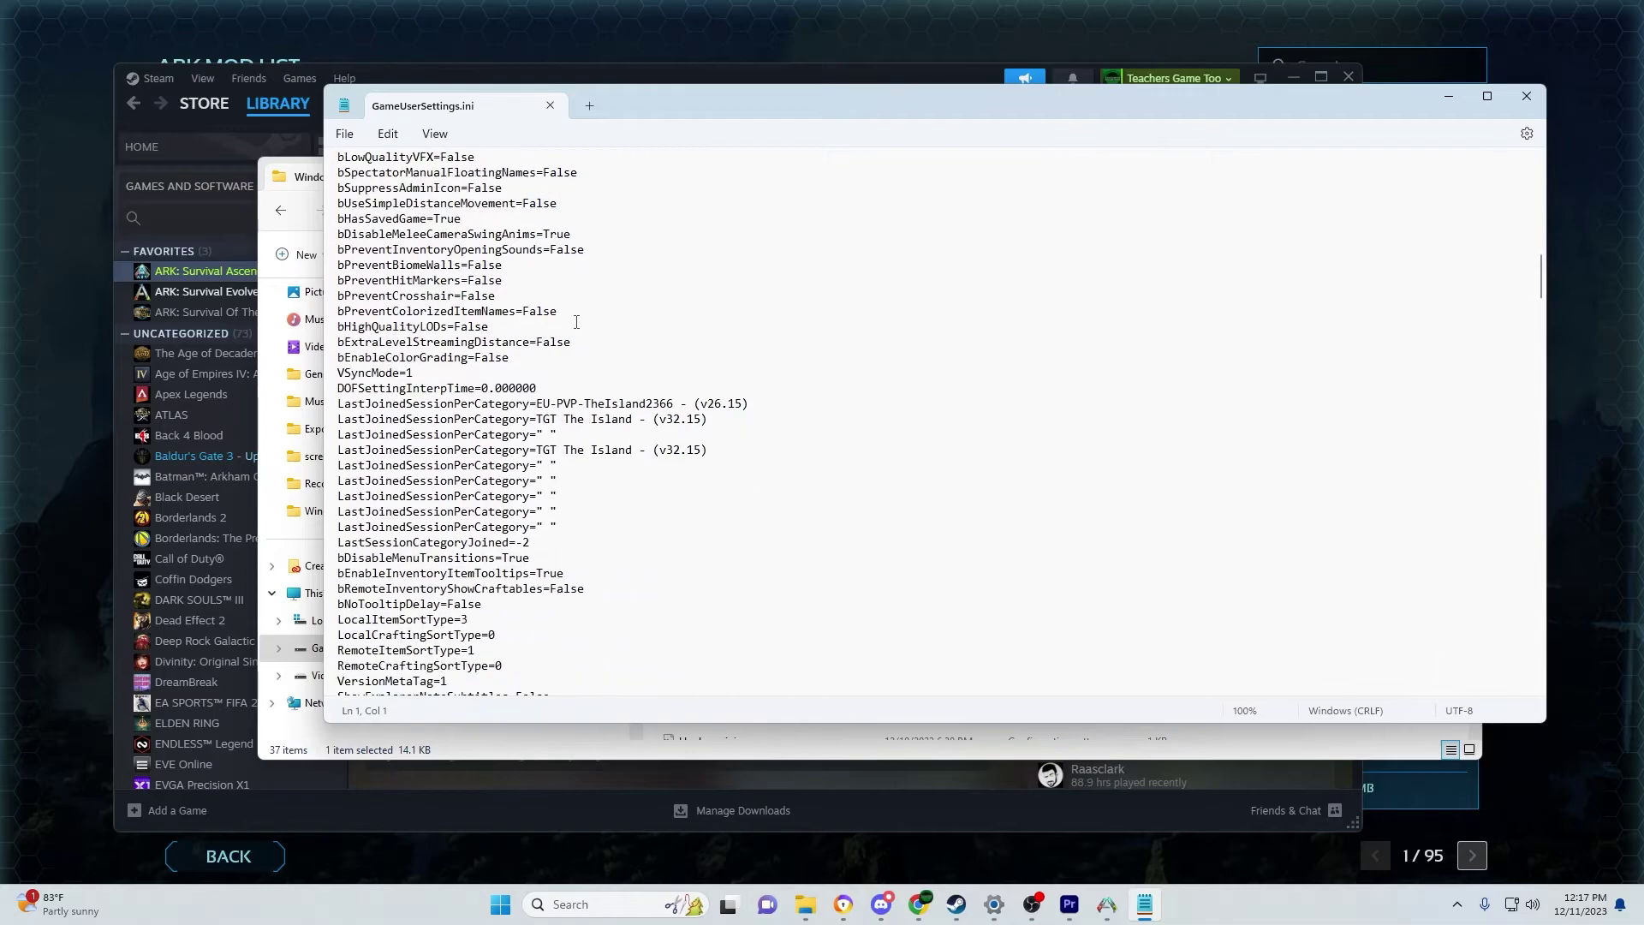
{"action": "scroll", "coordinate": [577, 322], "scroll_direction": "down", "scroll_amount": 20}
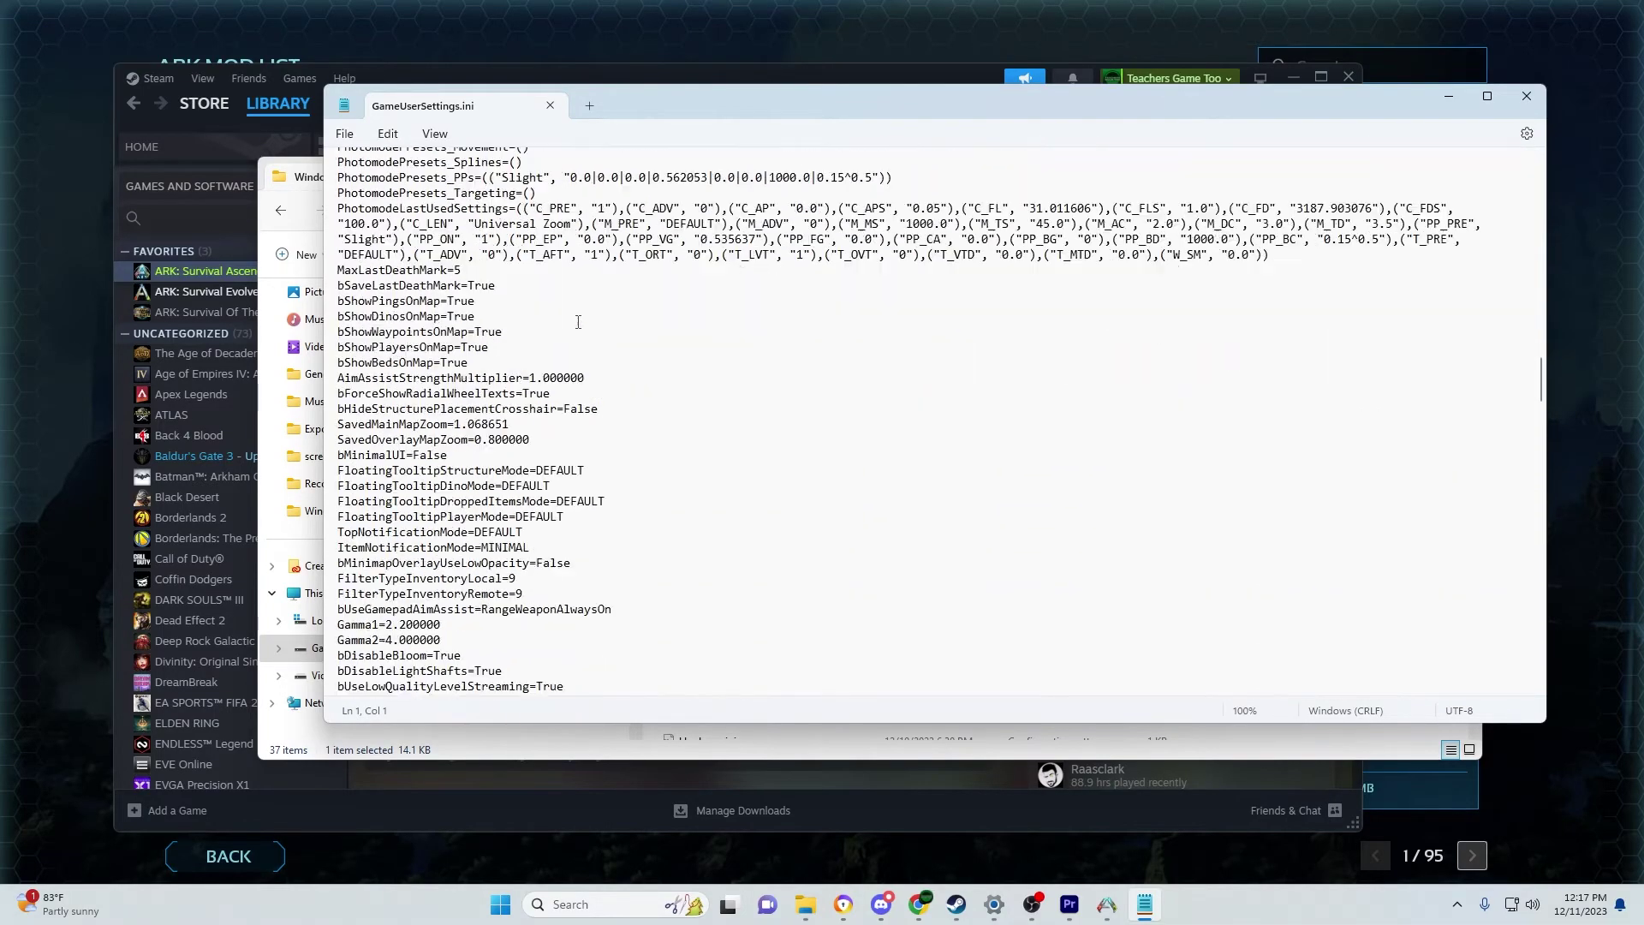
{"action": "scroll", "coordinate": [578, 322], "scroll_direction": "down", "scroll_amount": 20}
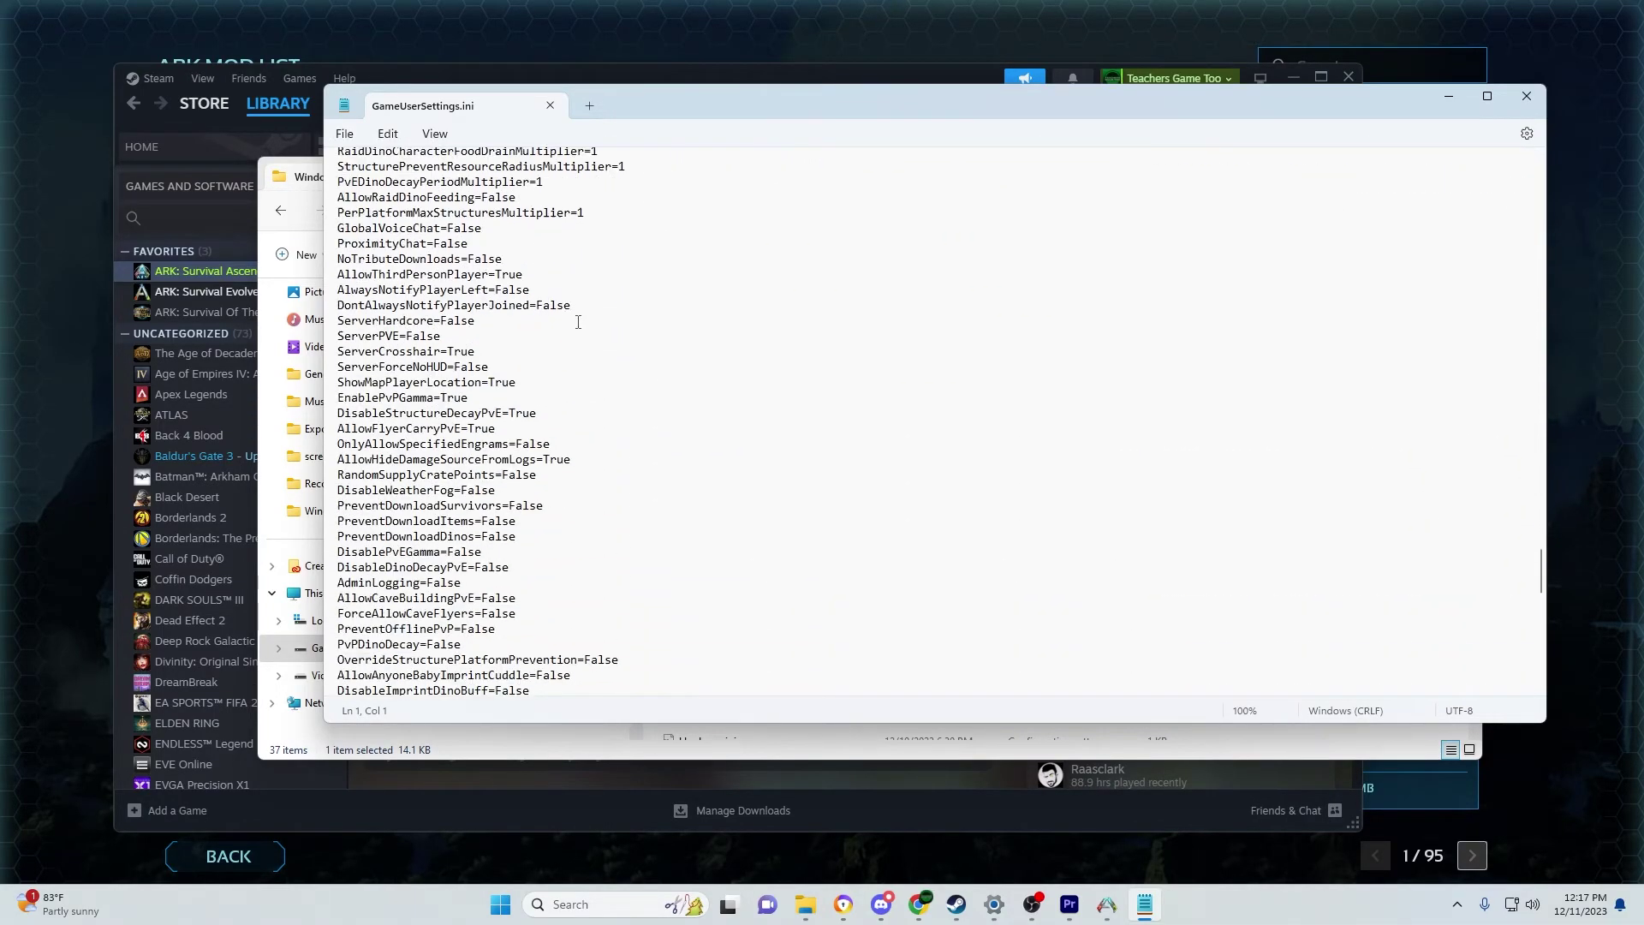
{"action": "scroll", "coordinate": [578, 322], "scroll_direction": "up", "scroll_amount": 8}
{"action": "scroll", "coordinate": [548, 334], "scroll_direction": "down", "scroll_amount": 3}
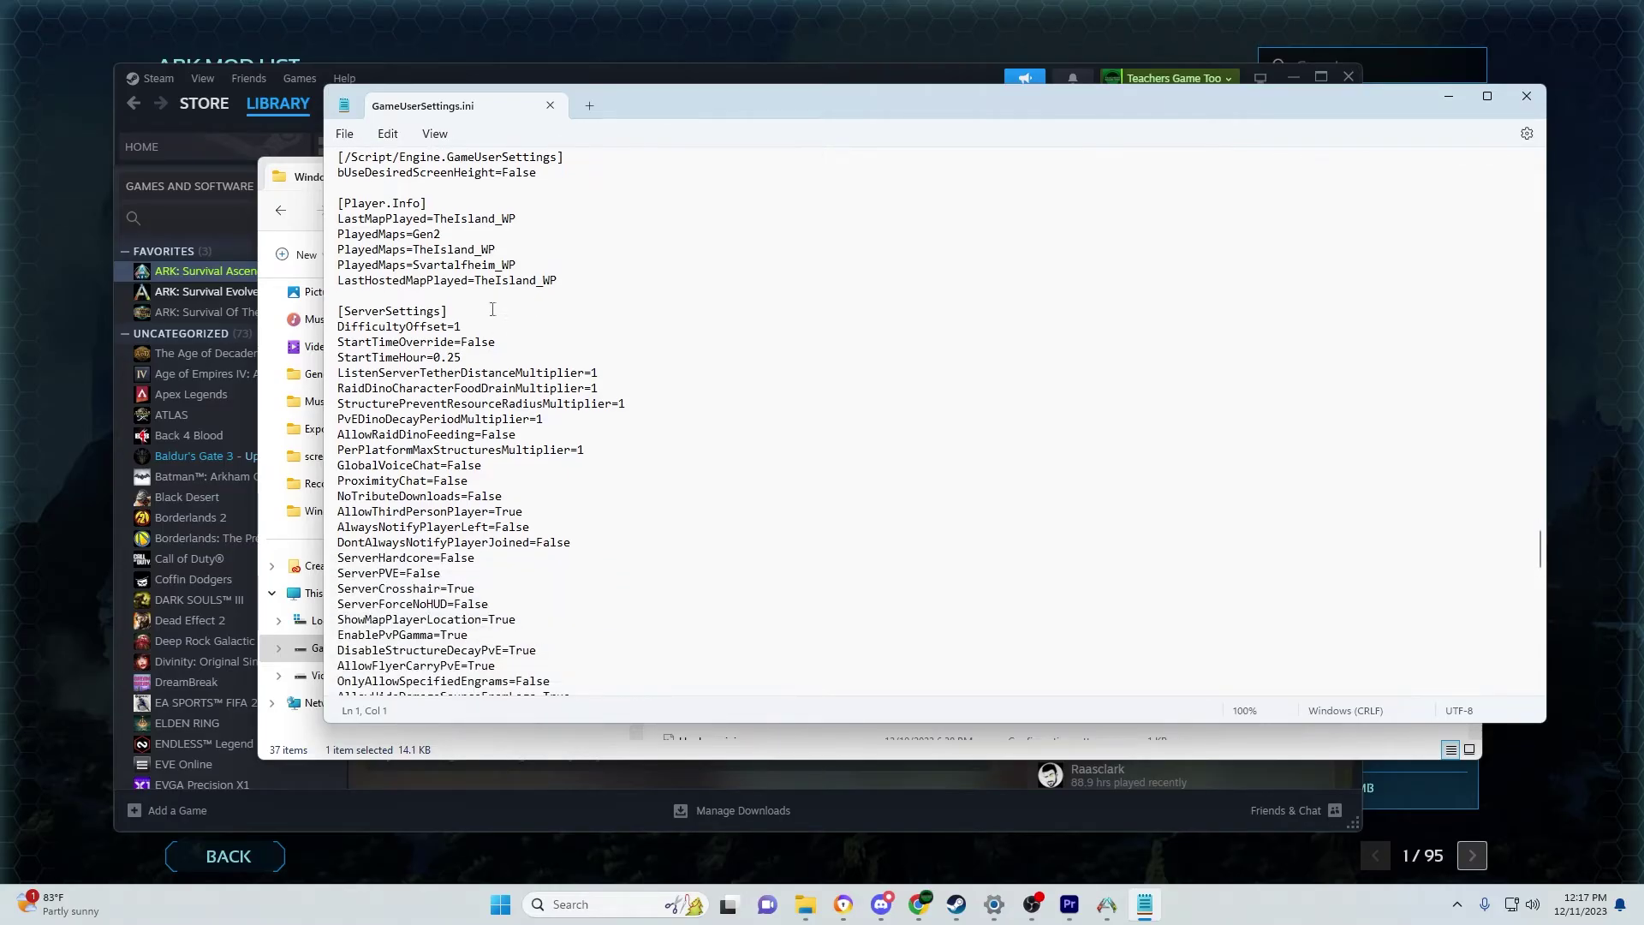
{"action": "scroll", "coordinate": [670, 413], "scroll_direction": "down", "scroll_amount": 20}
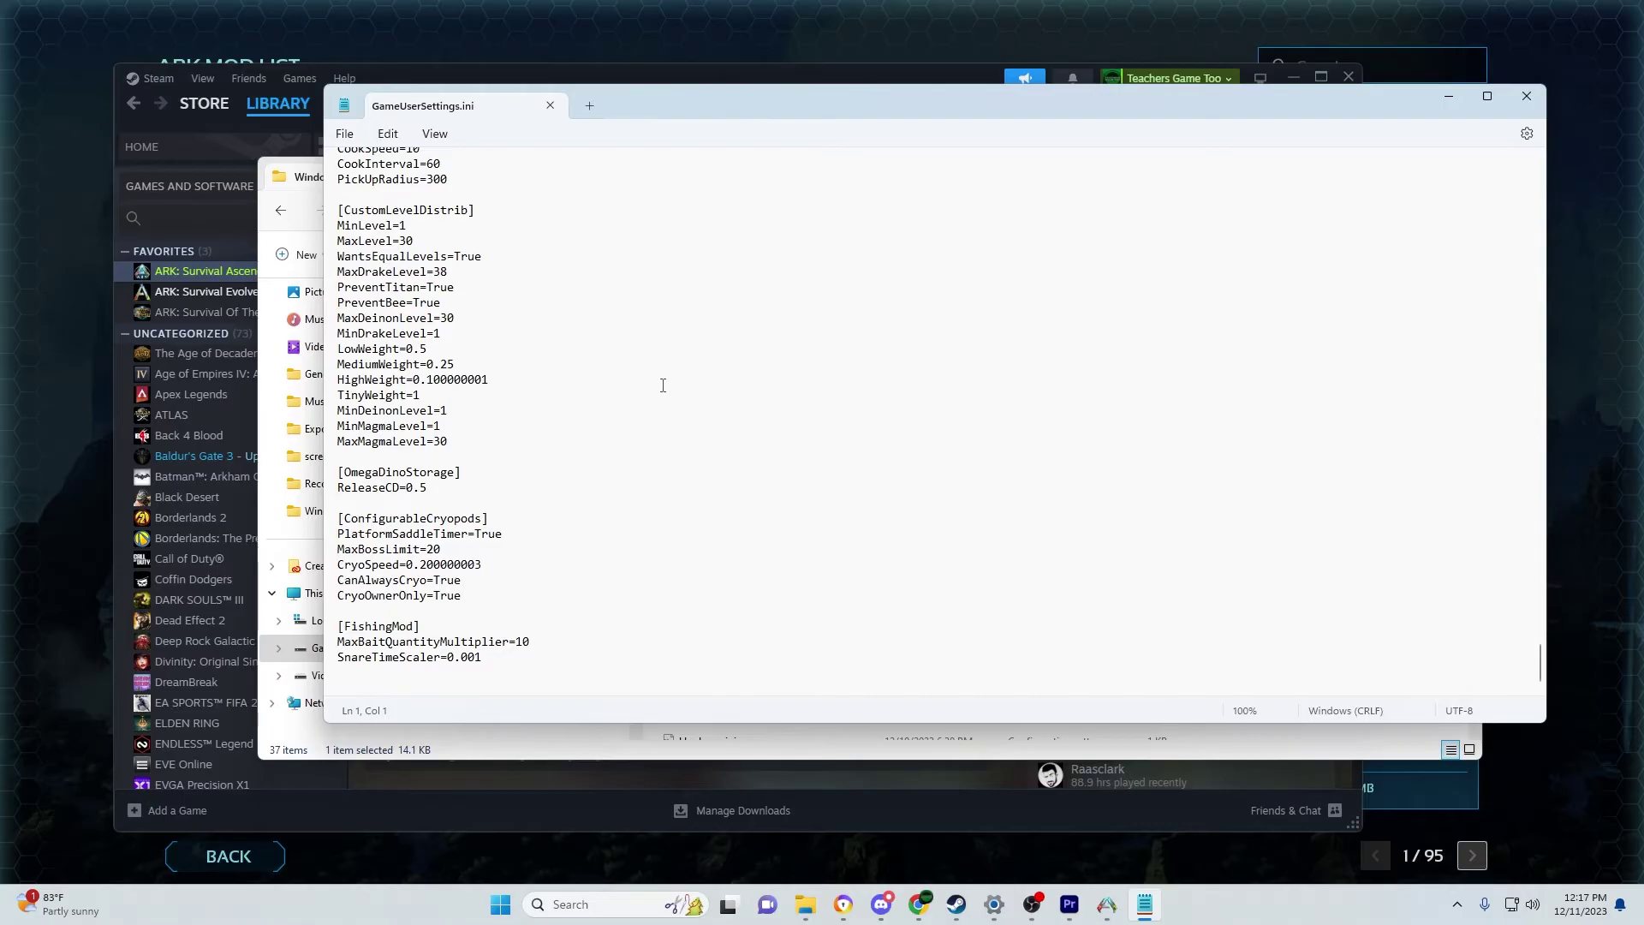
{"action": "scroll", "coordinate": [496, 389], "scroll_direction": "up", "scroll_amount": 4}
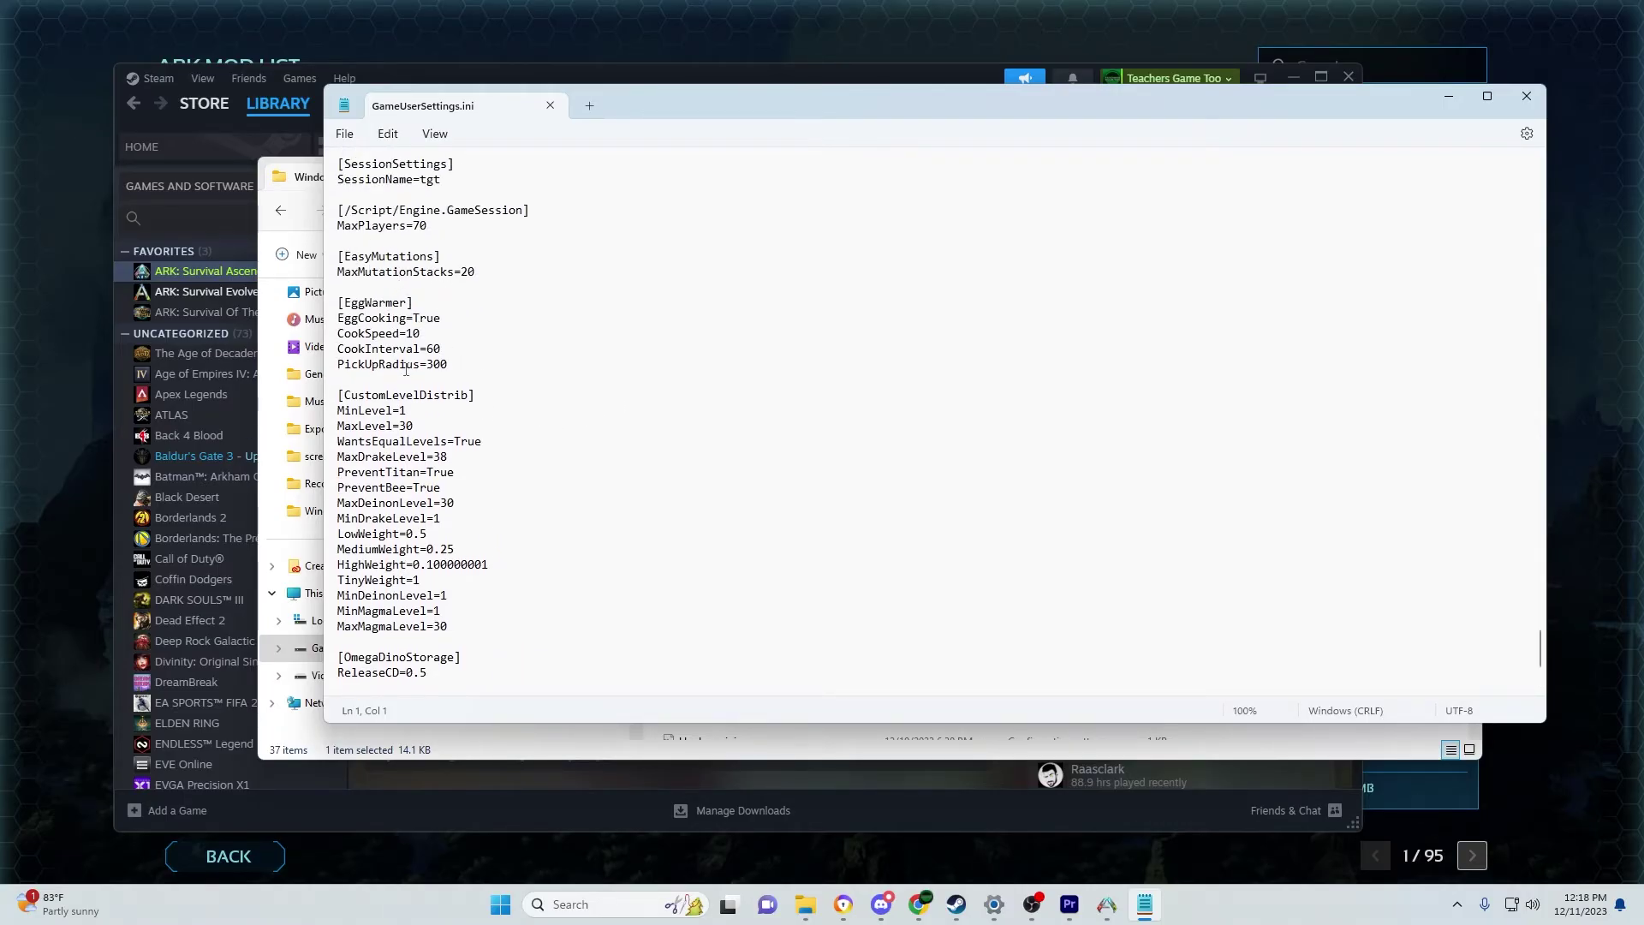
{"action": "scroll", "coordinate": [455, 261], "scroll_direction": "down", "scroll_amount": 4}
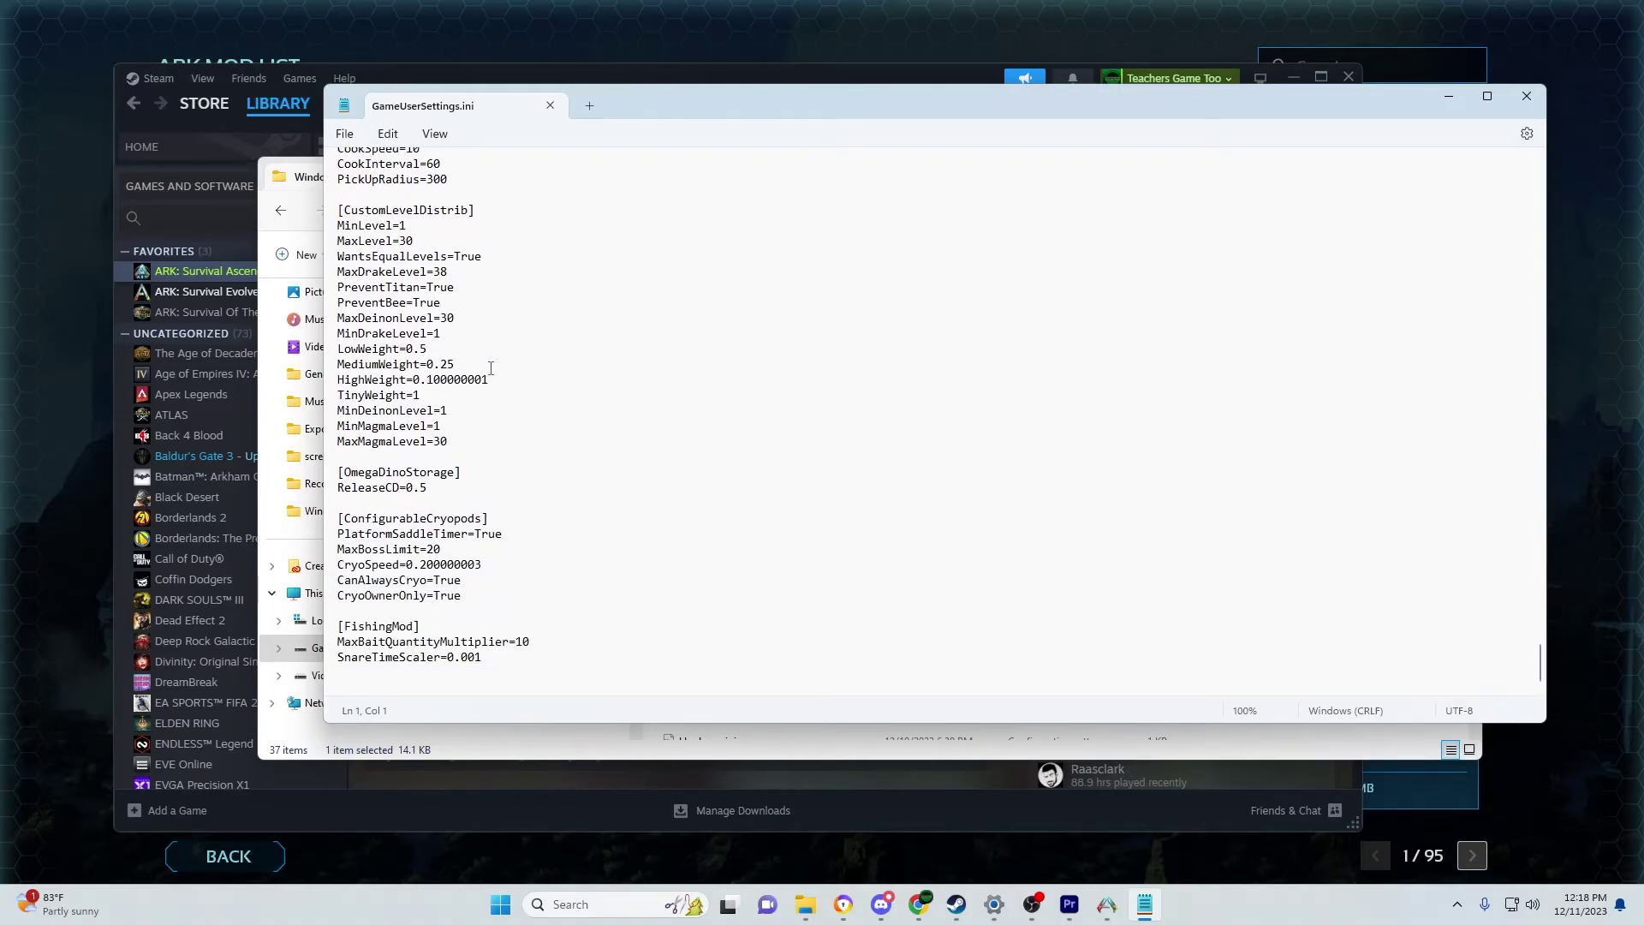
{"action": "scroll", "coordinate": [491, 368], "scroll_direction": "up", "scroll_amount": 5}
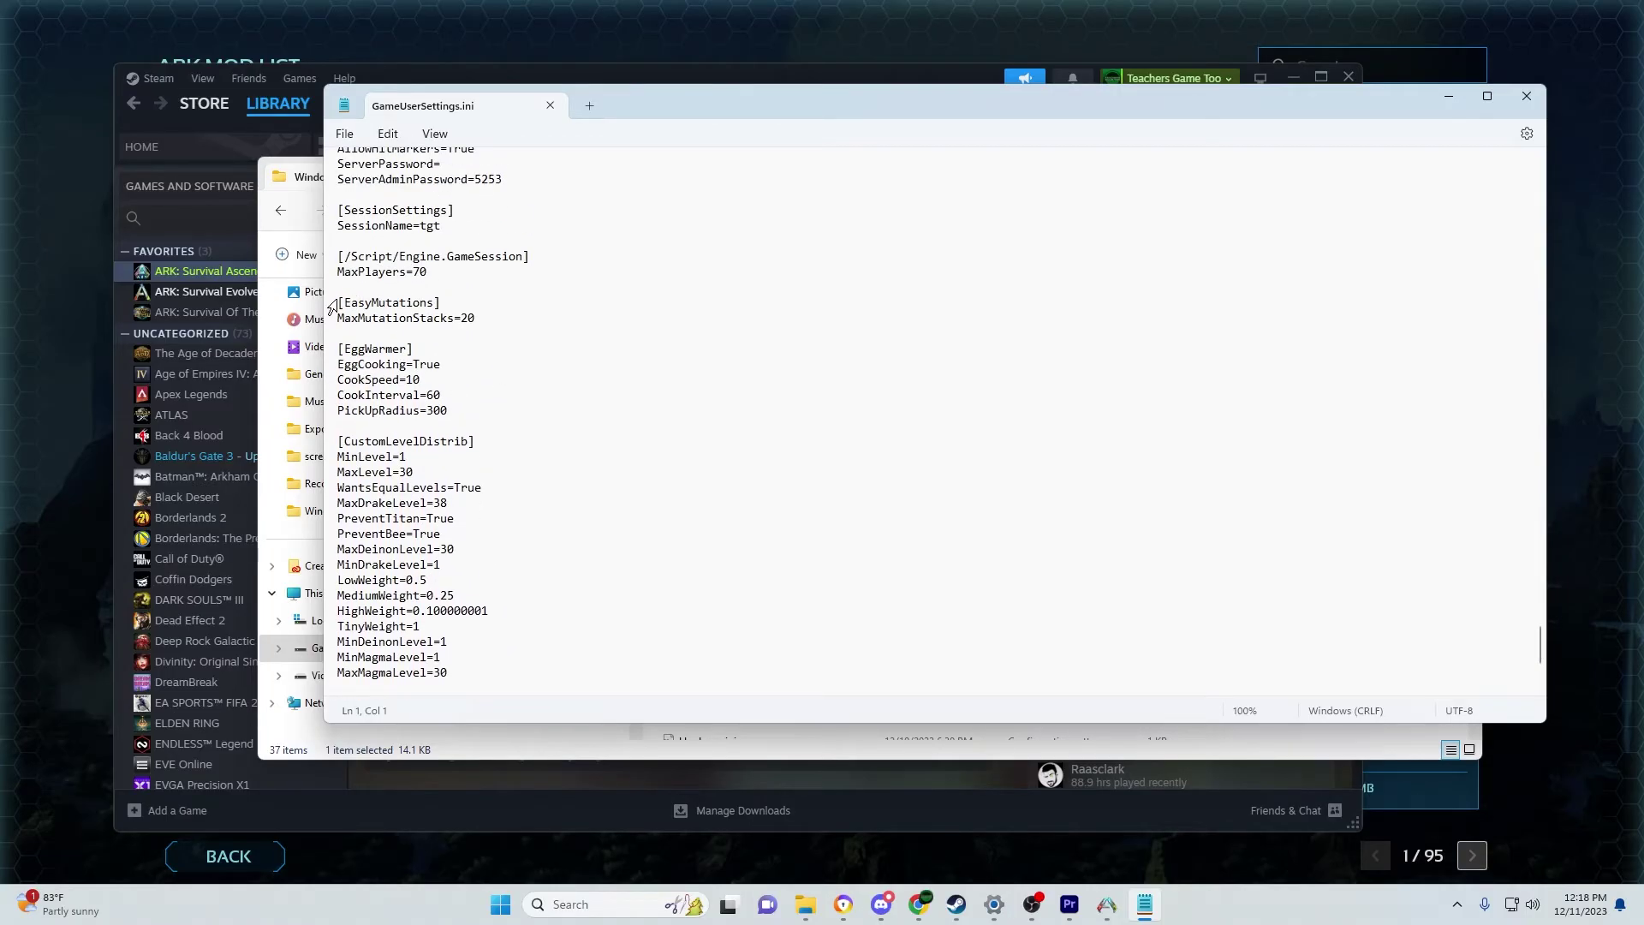
- Highlight the [EasyMutations] and [EggWarmer] headers, then view the [FishingMod] section at the end
{"action": "left_click_drag", "start_coordinate": [341, 302], "coordinate": [434, 300]}
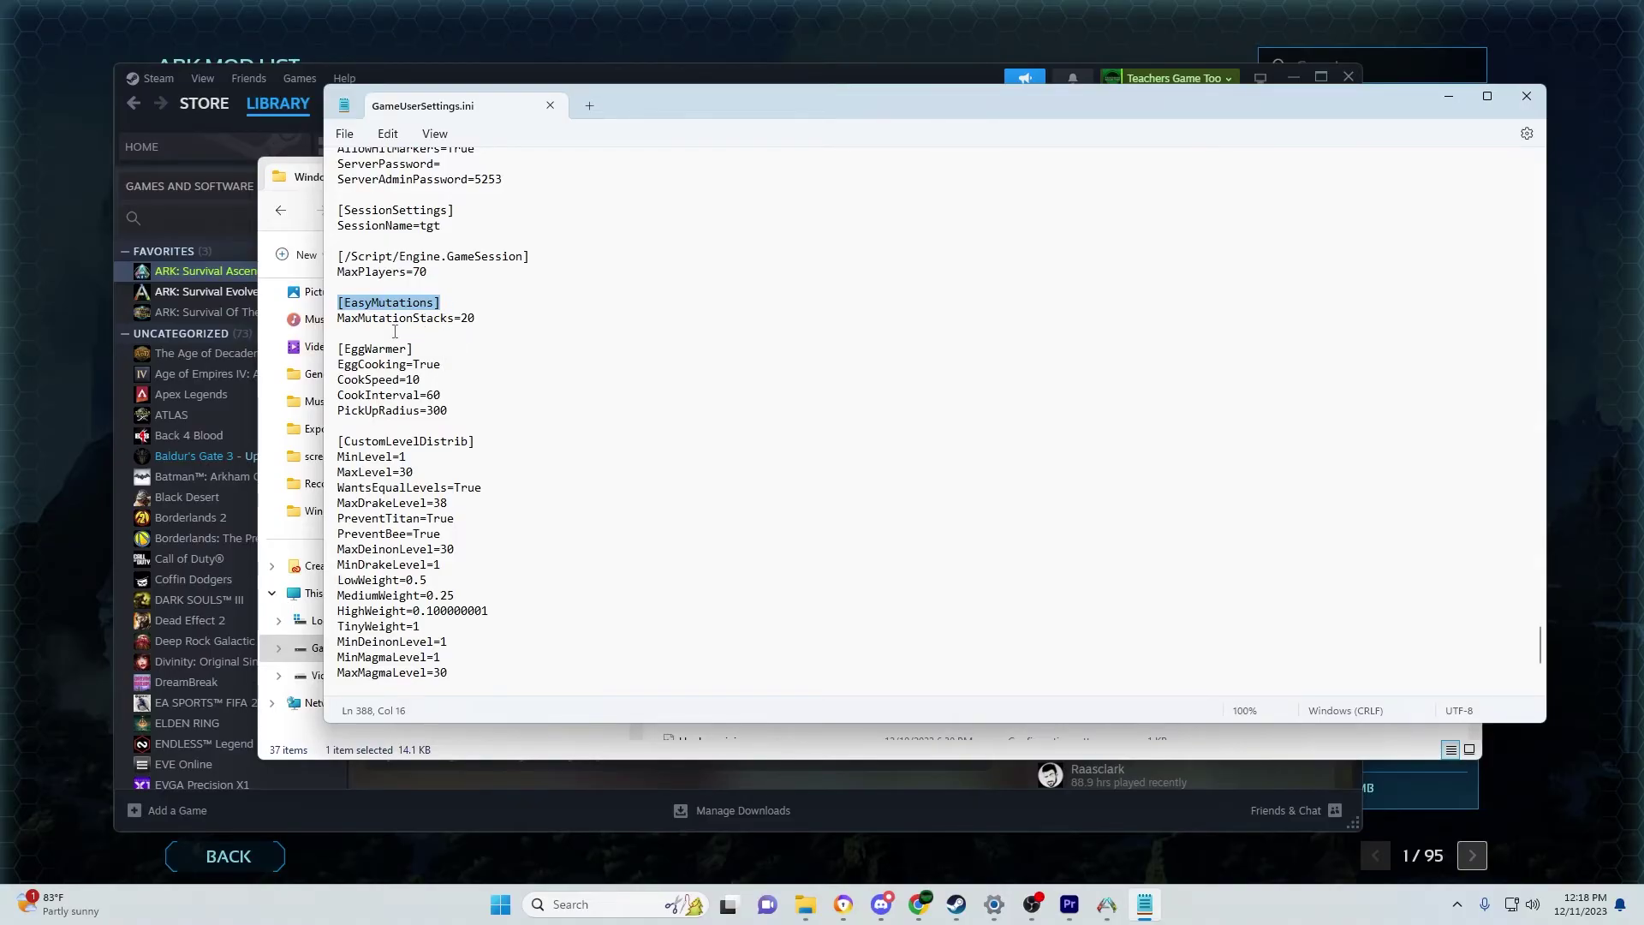
{"action": "left_click_drag", "start_coordinate": [414, 350], "coordinate": [347, 351]}
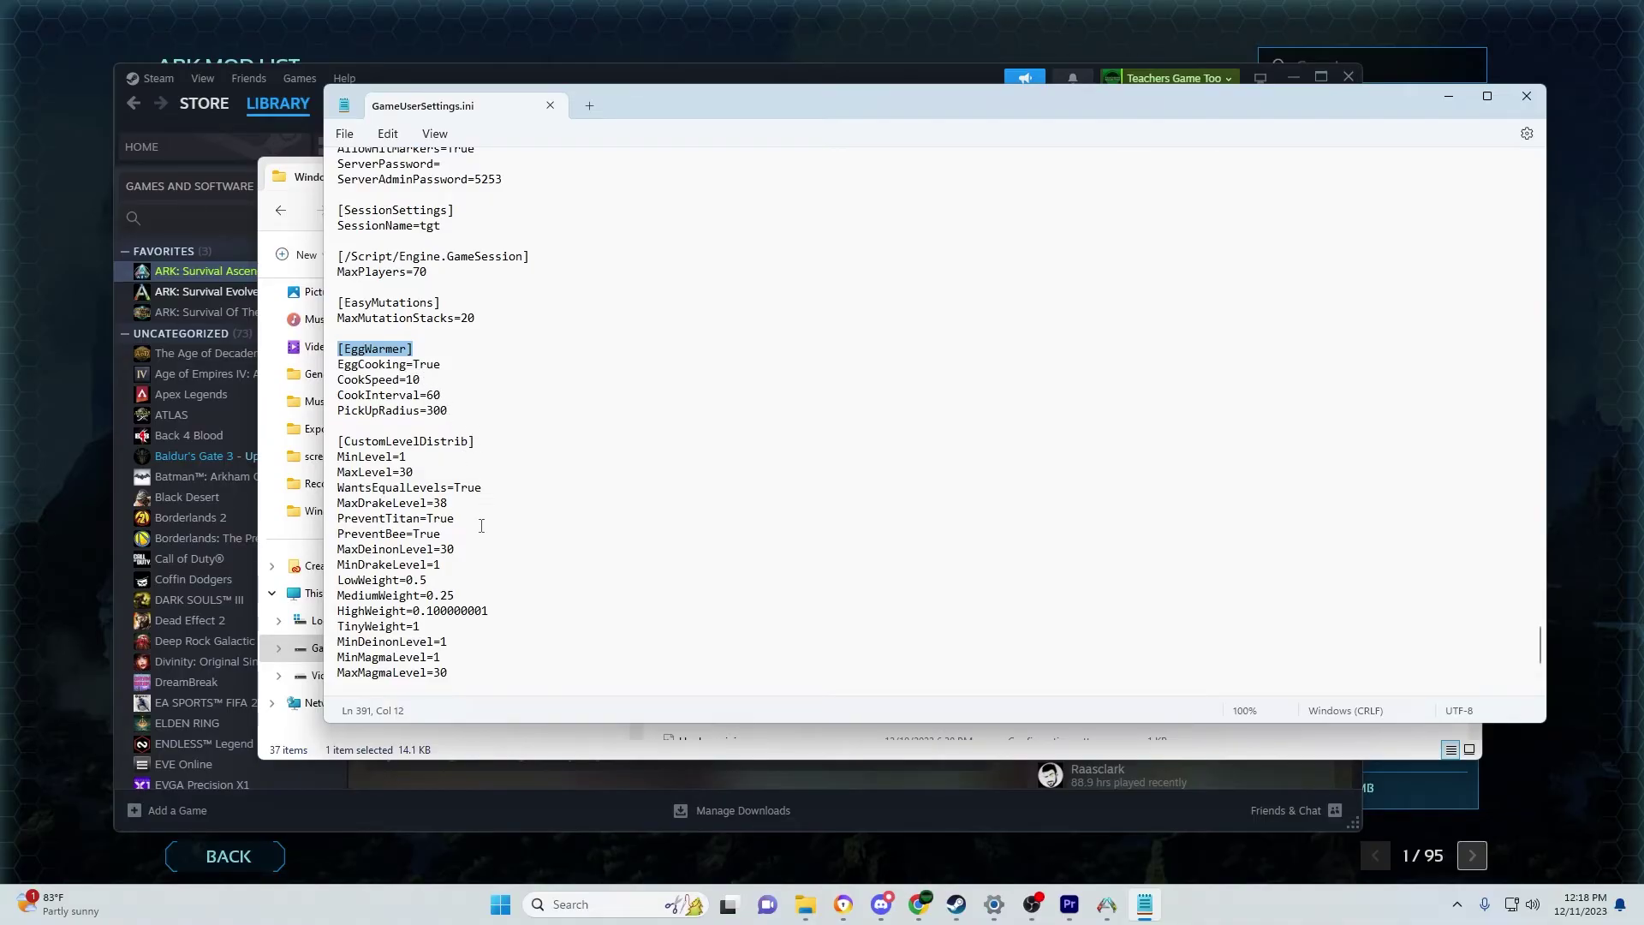
{"action": "scroll", "coordinate": [490, 539], "scroll_direction": "up", "scroll_amount": 8}
{"action": "scroll", "coordinate": [445, 386], "scroll_direction": "down", "scroll_amount": 13}
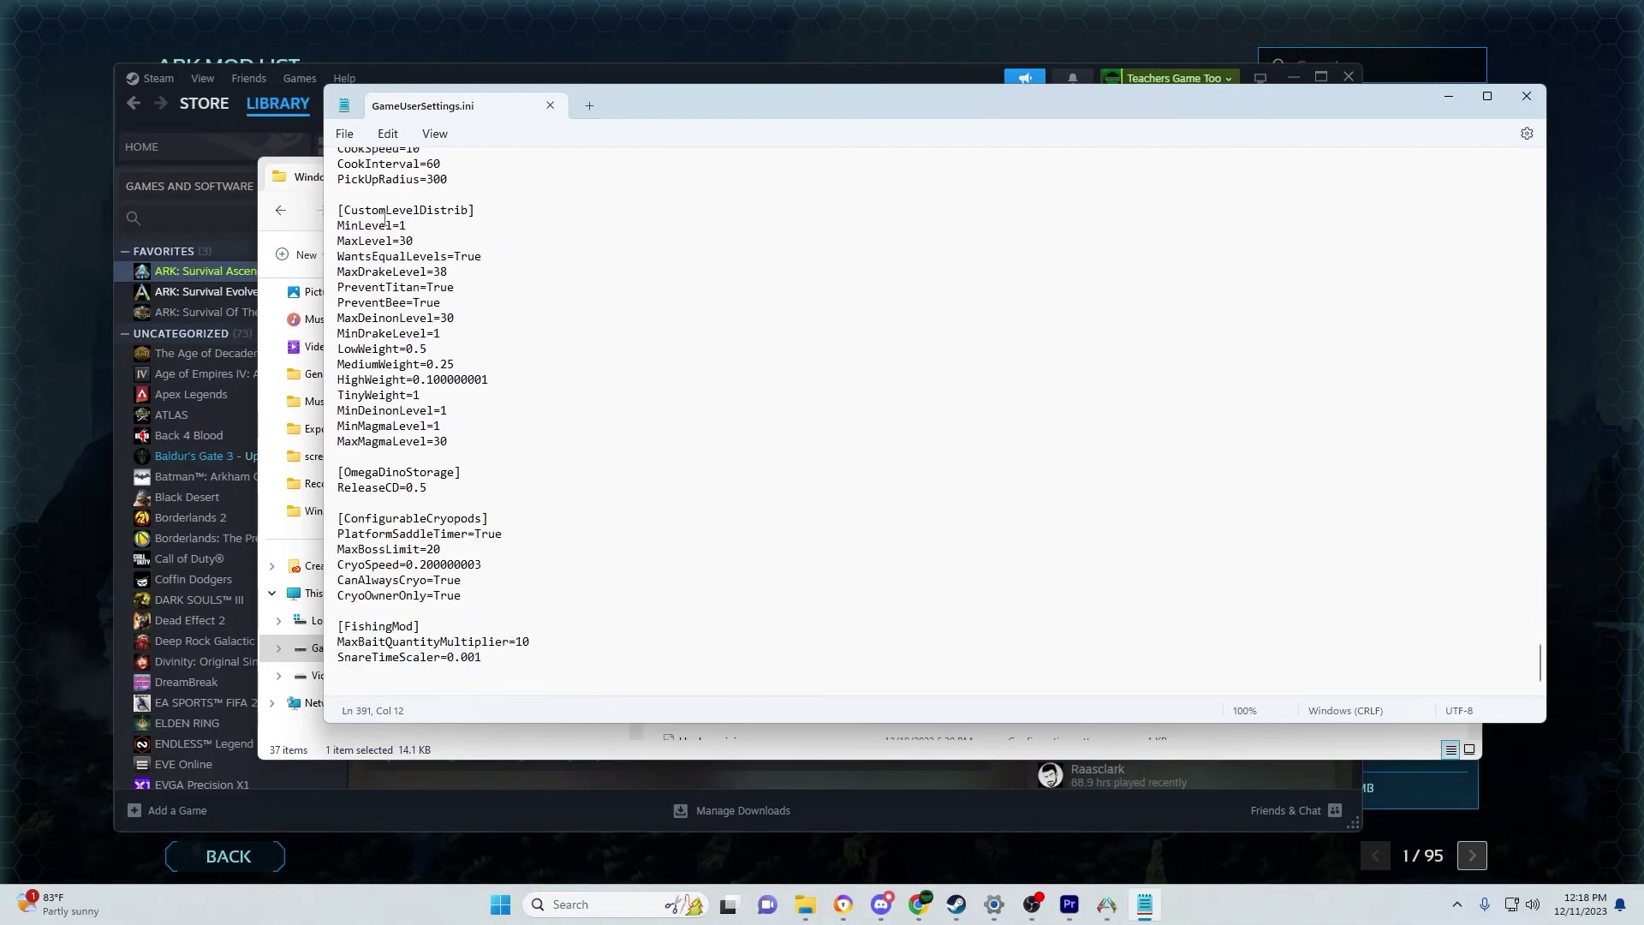
- Save As GameUserSettings.ini into Config\Windows, replacing the existing file, and close Notepad
{"action": "left_click", "coordinate": [346, 134]}
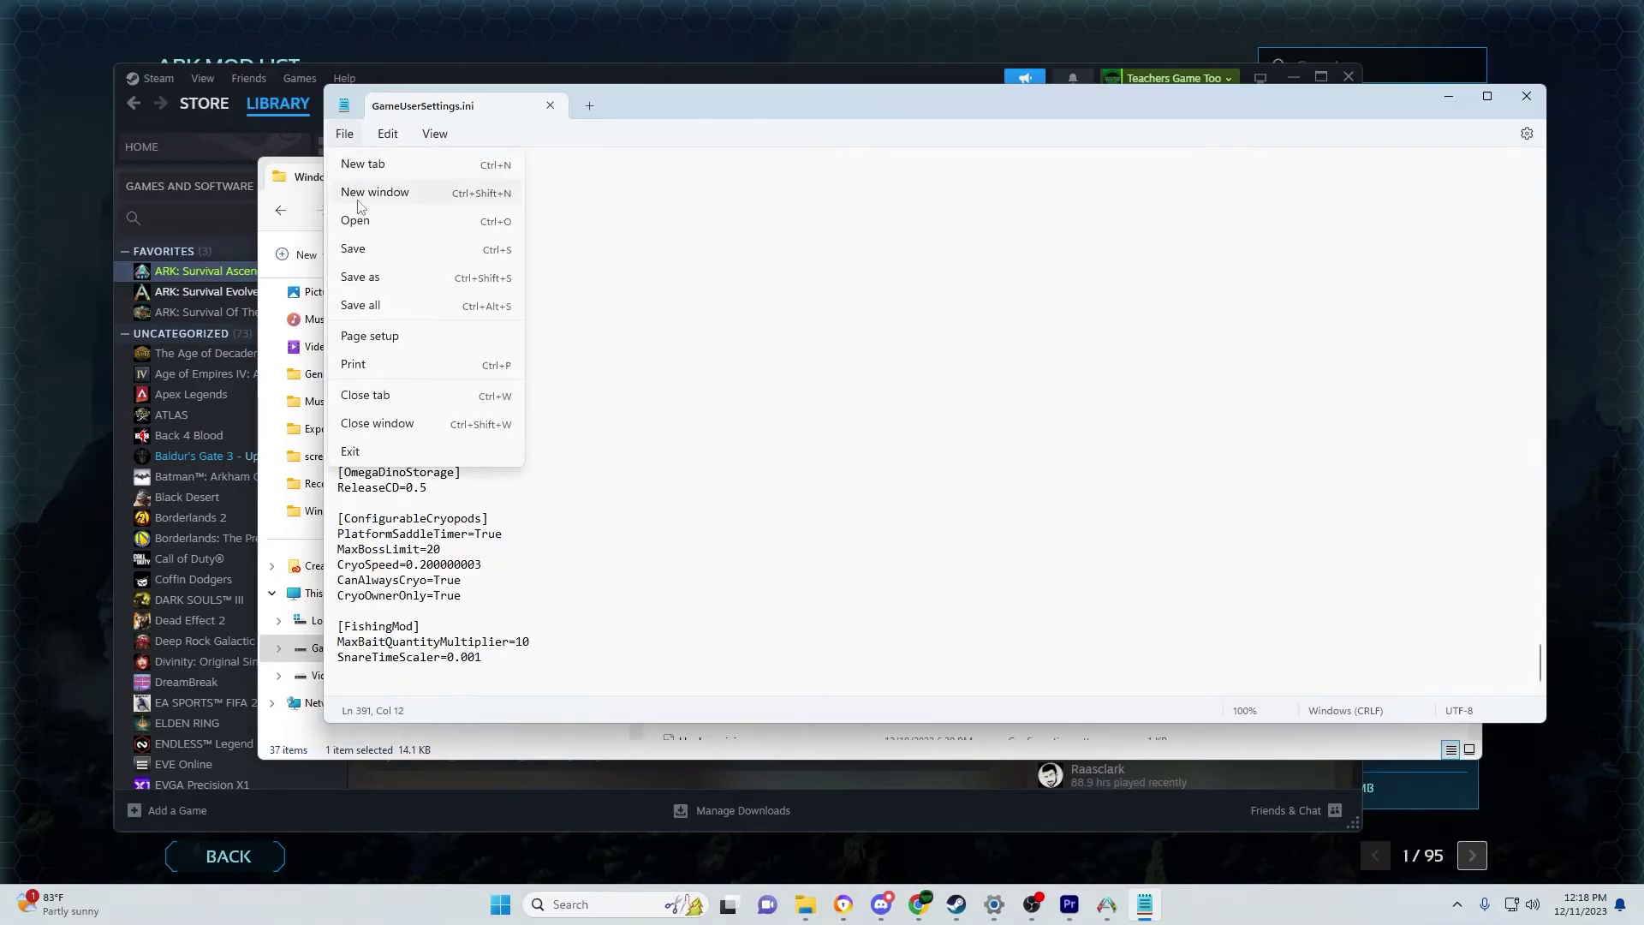
{"action": "left_click", "coordinate": [377, 278]}
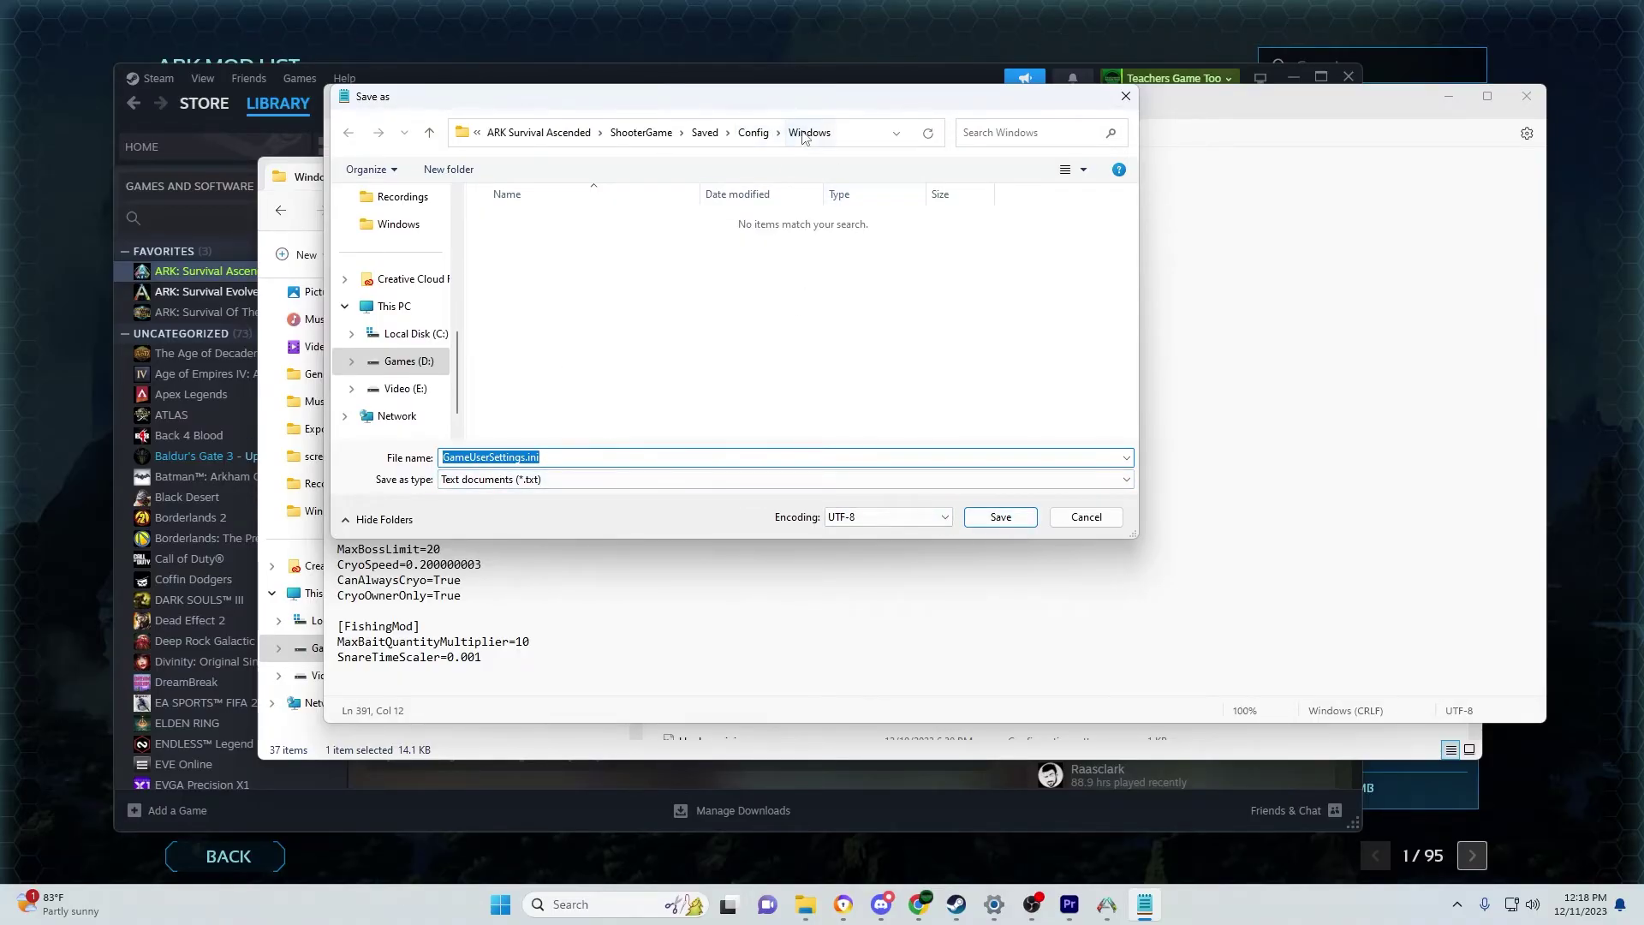
{"action": "left_click", "coordinate": [1000, 516]}
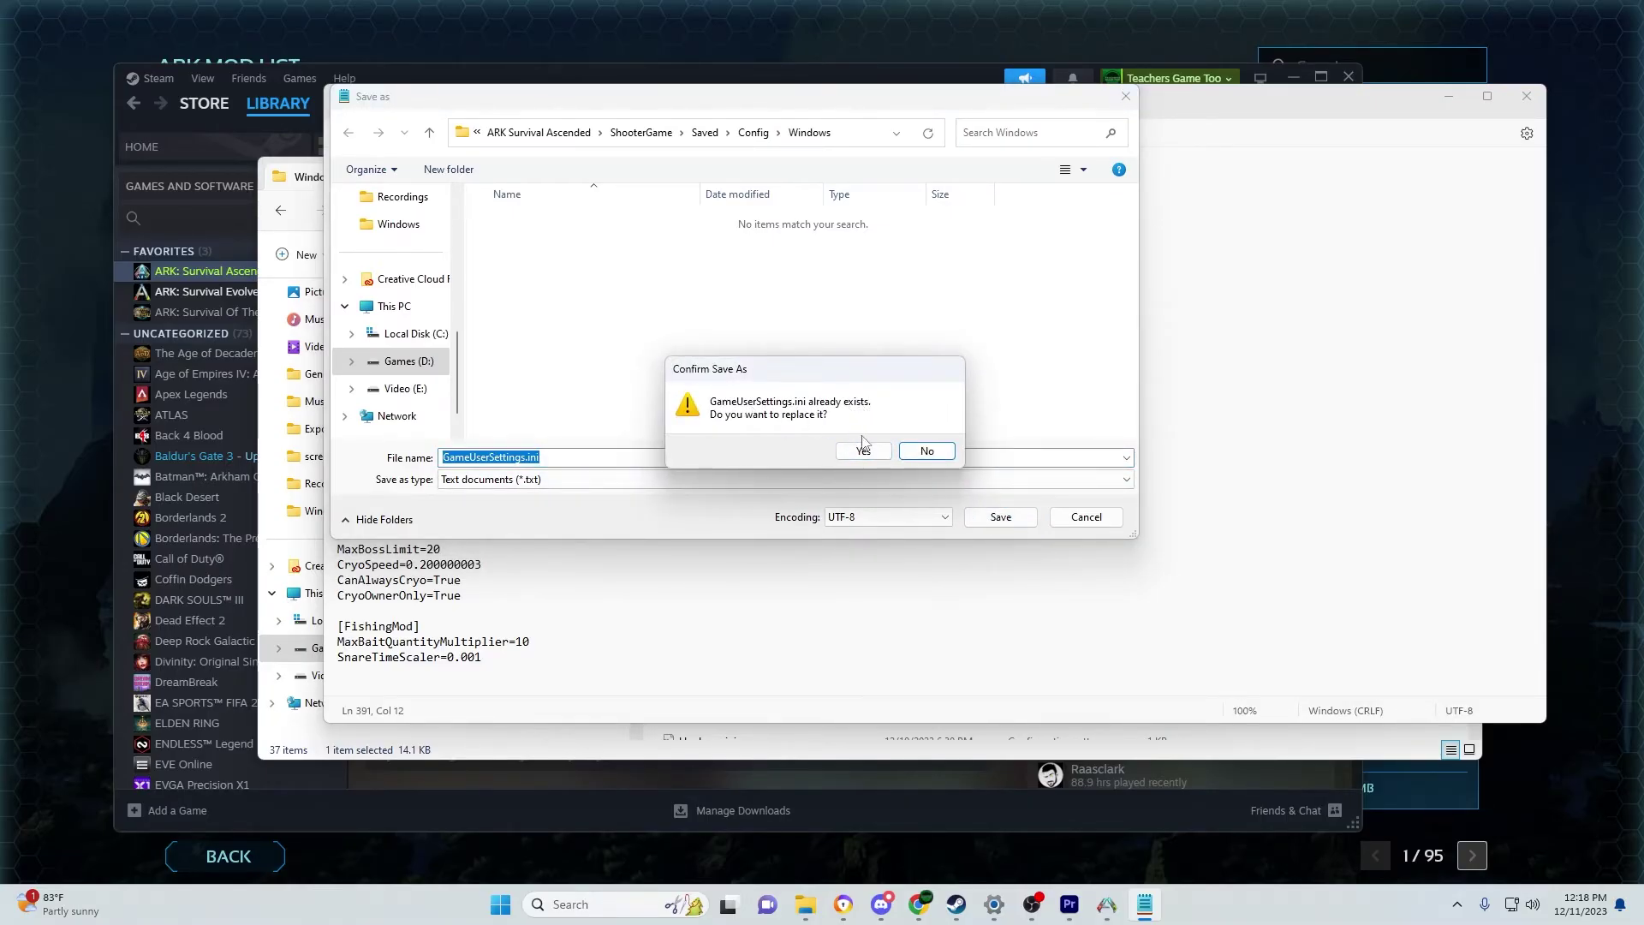
{"action": "left_click", "coordinate": [863, 449]}
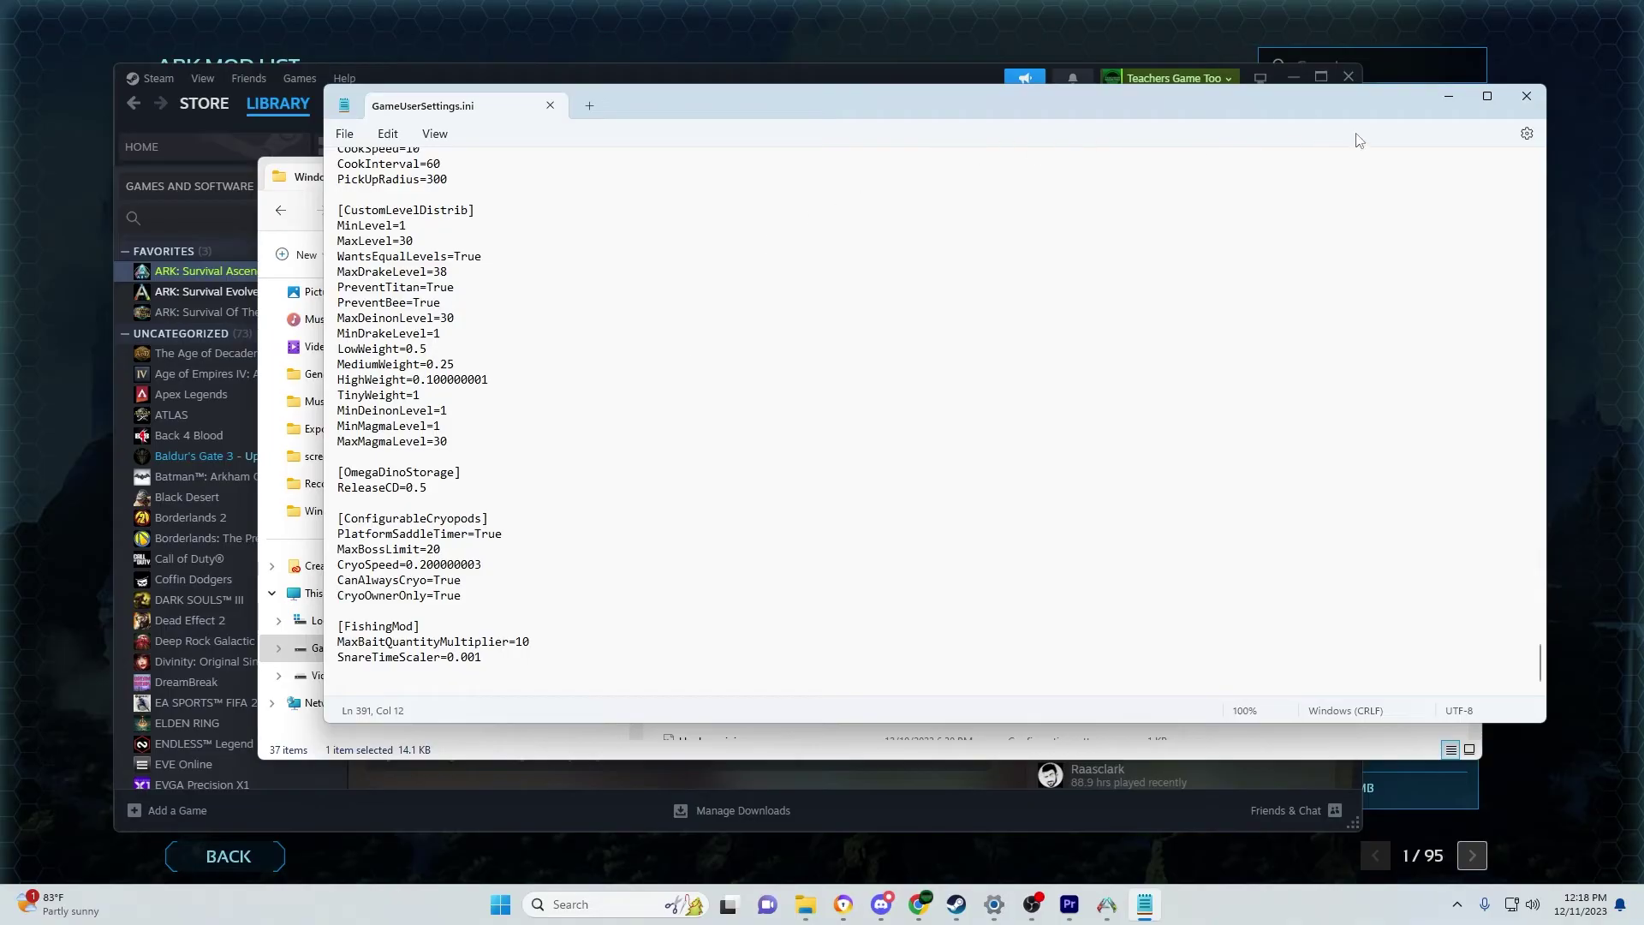
{"action": "left_click", "coordinate": [1526, 96]}
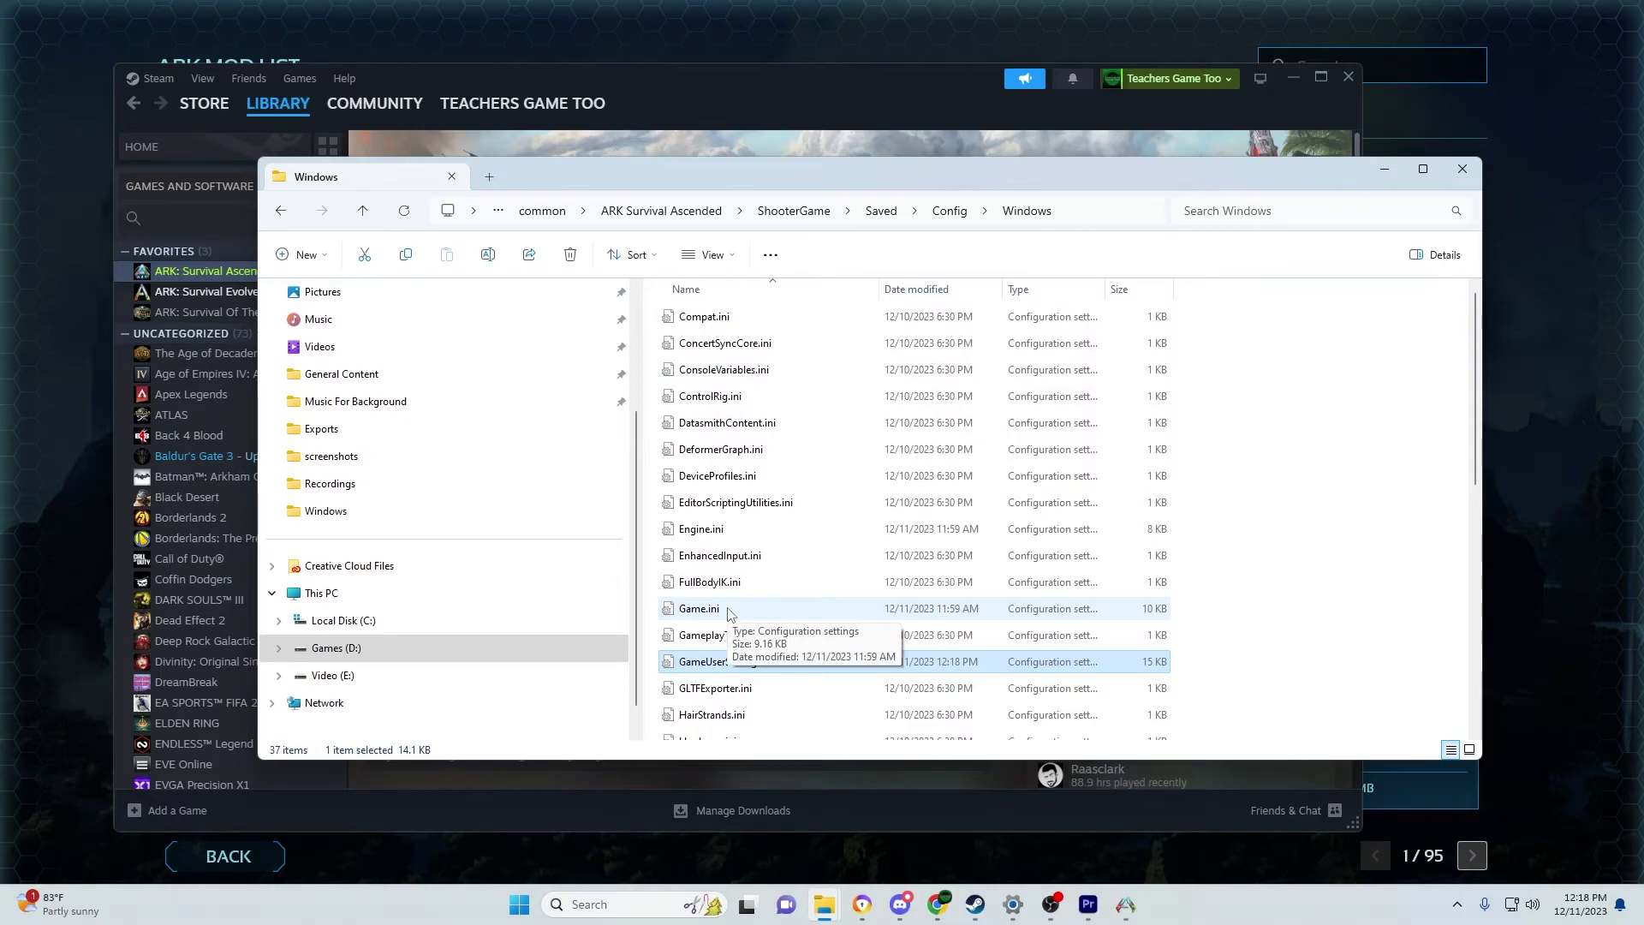
- Open Game.ini and scroll down to its last line, MaxNumberOfPlayersInTribe=0
{"action": "double_click", "coordinate": [699, 609]}
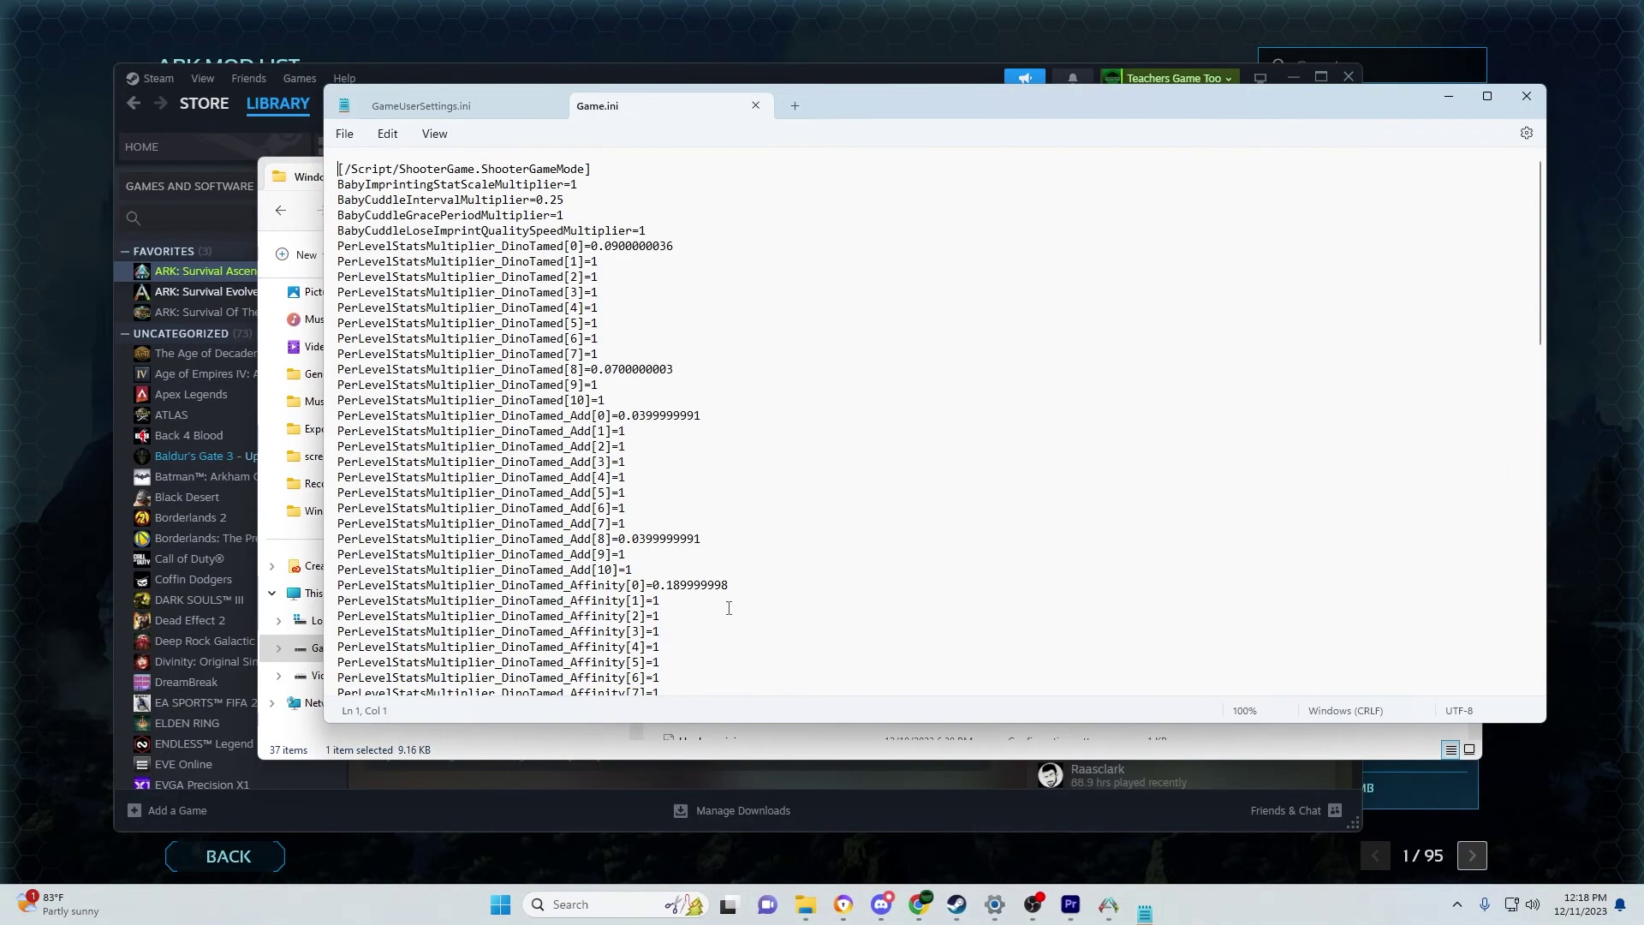
{"action": "scroll", "coordinate": [736, 501], "scroll_direction": "down", "scroll_amount": 6}
{"action": "scroll", "coordinate": [735, 501], "scroll_direction": "down", "scroll_amount": 20}
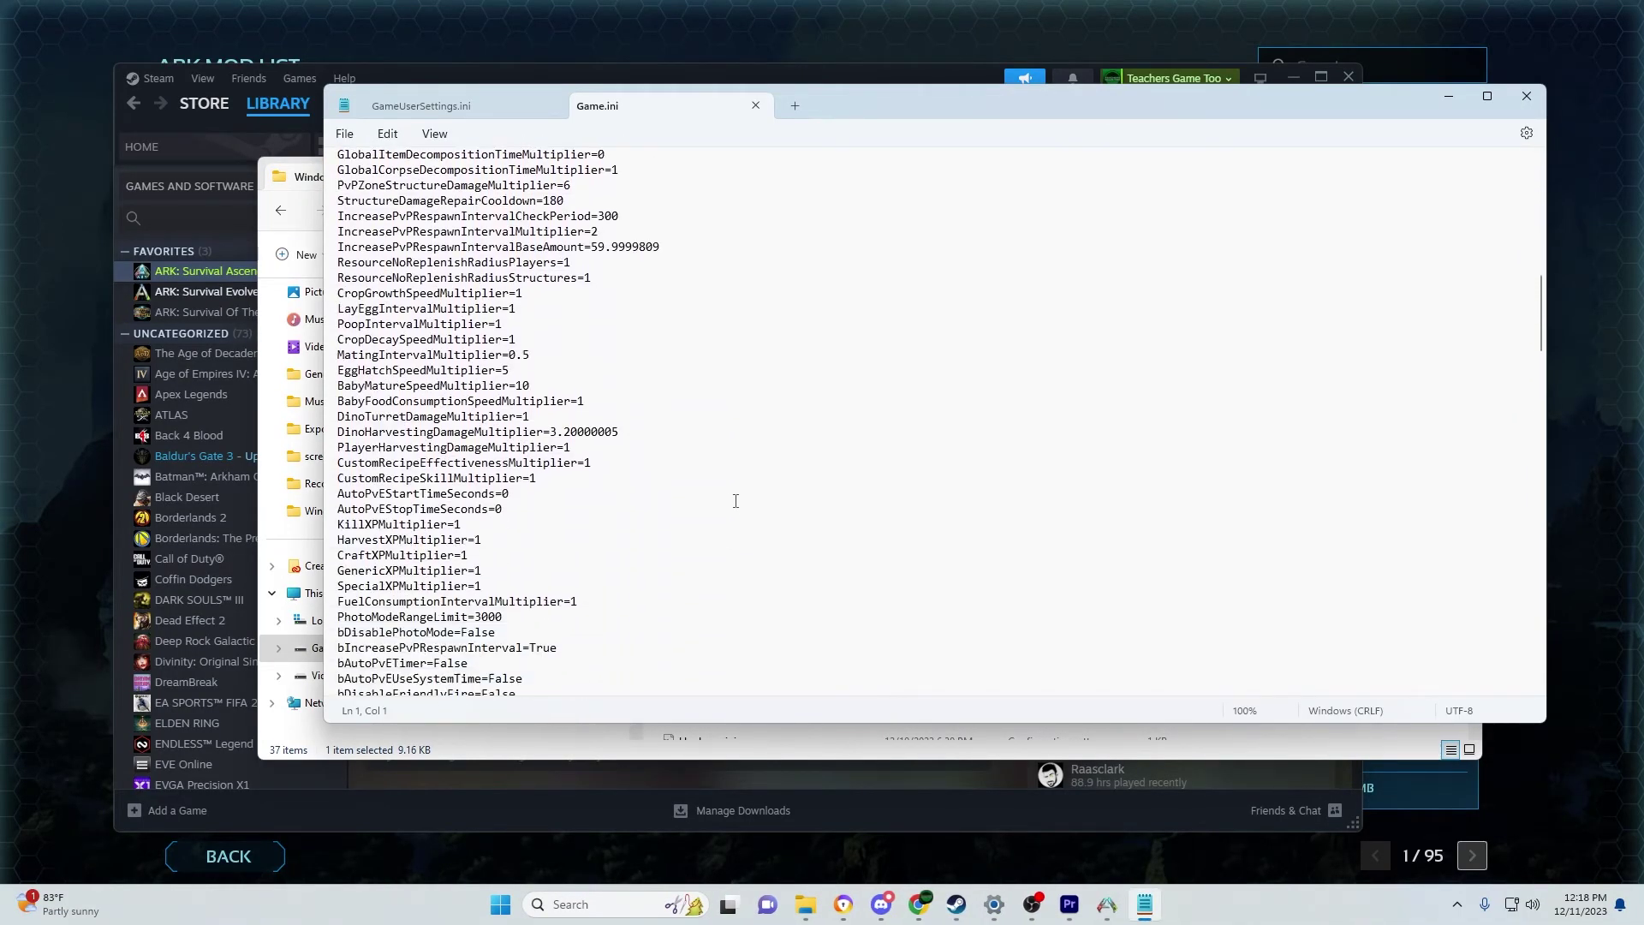
{"action": "scroll", "coordinate": [735, 501], "scroll_direction": "down", "scroll_amount": 20}
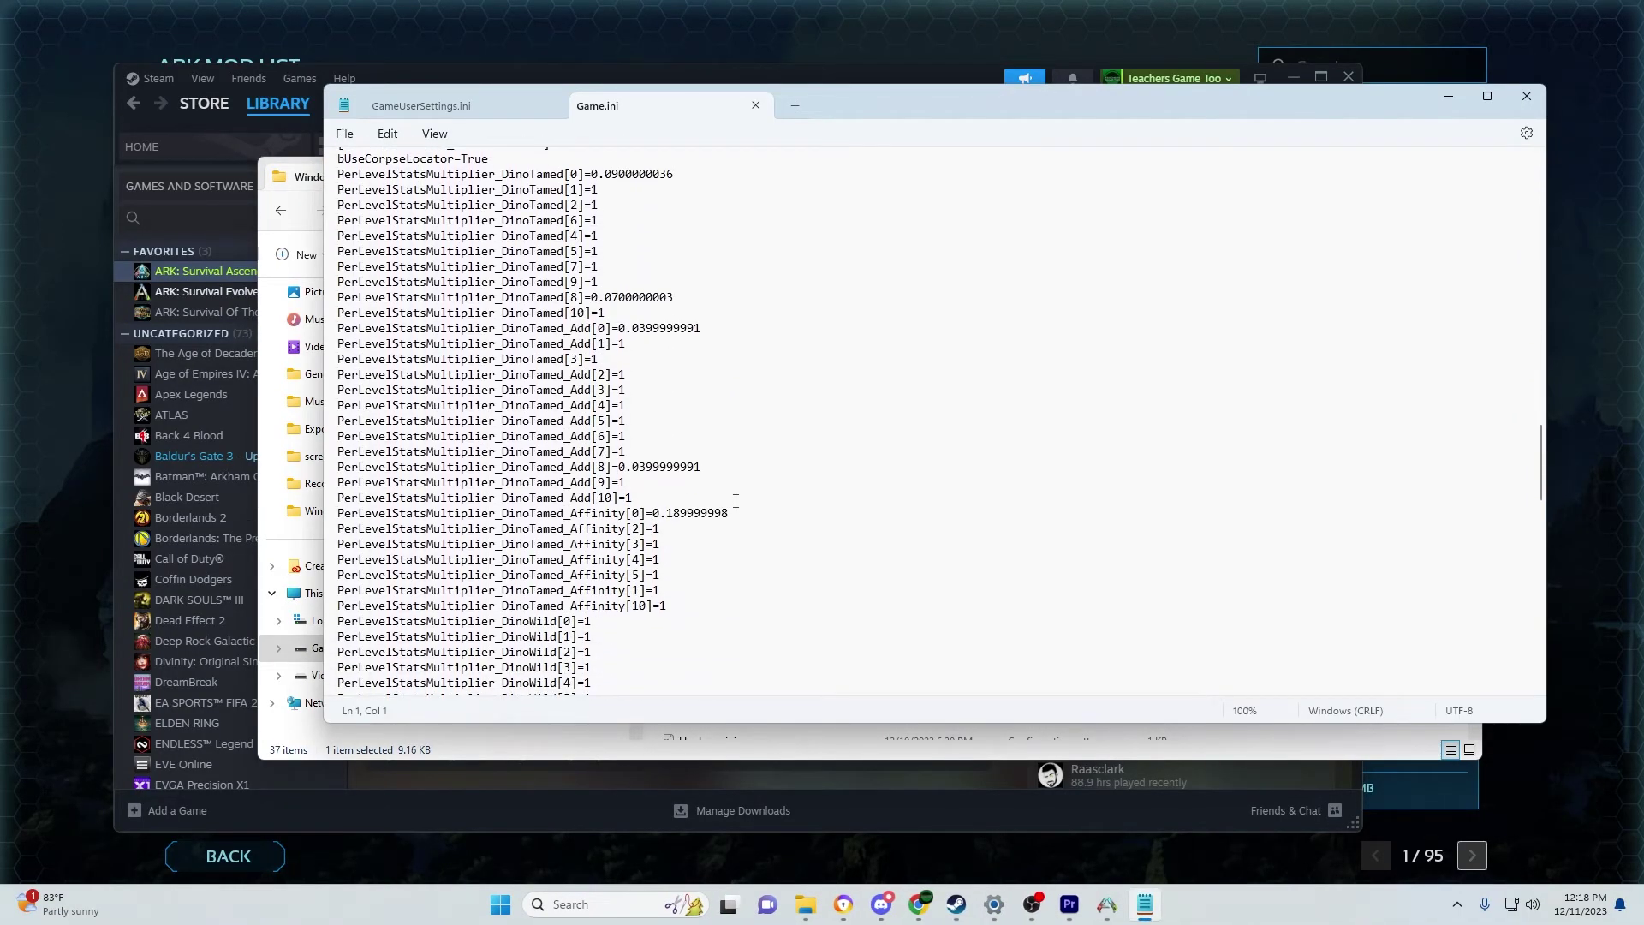
{"action": "scroll", "coordinate": [735, 501], "scroll_direction": "down", "scroll_amount": 8}
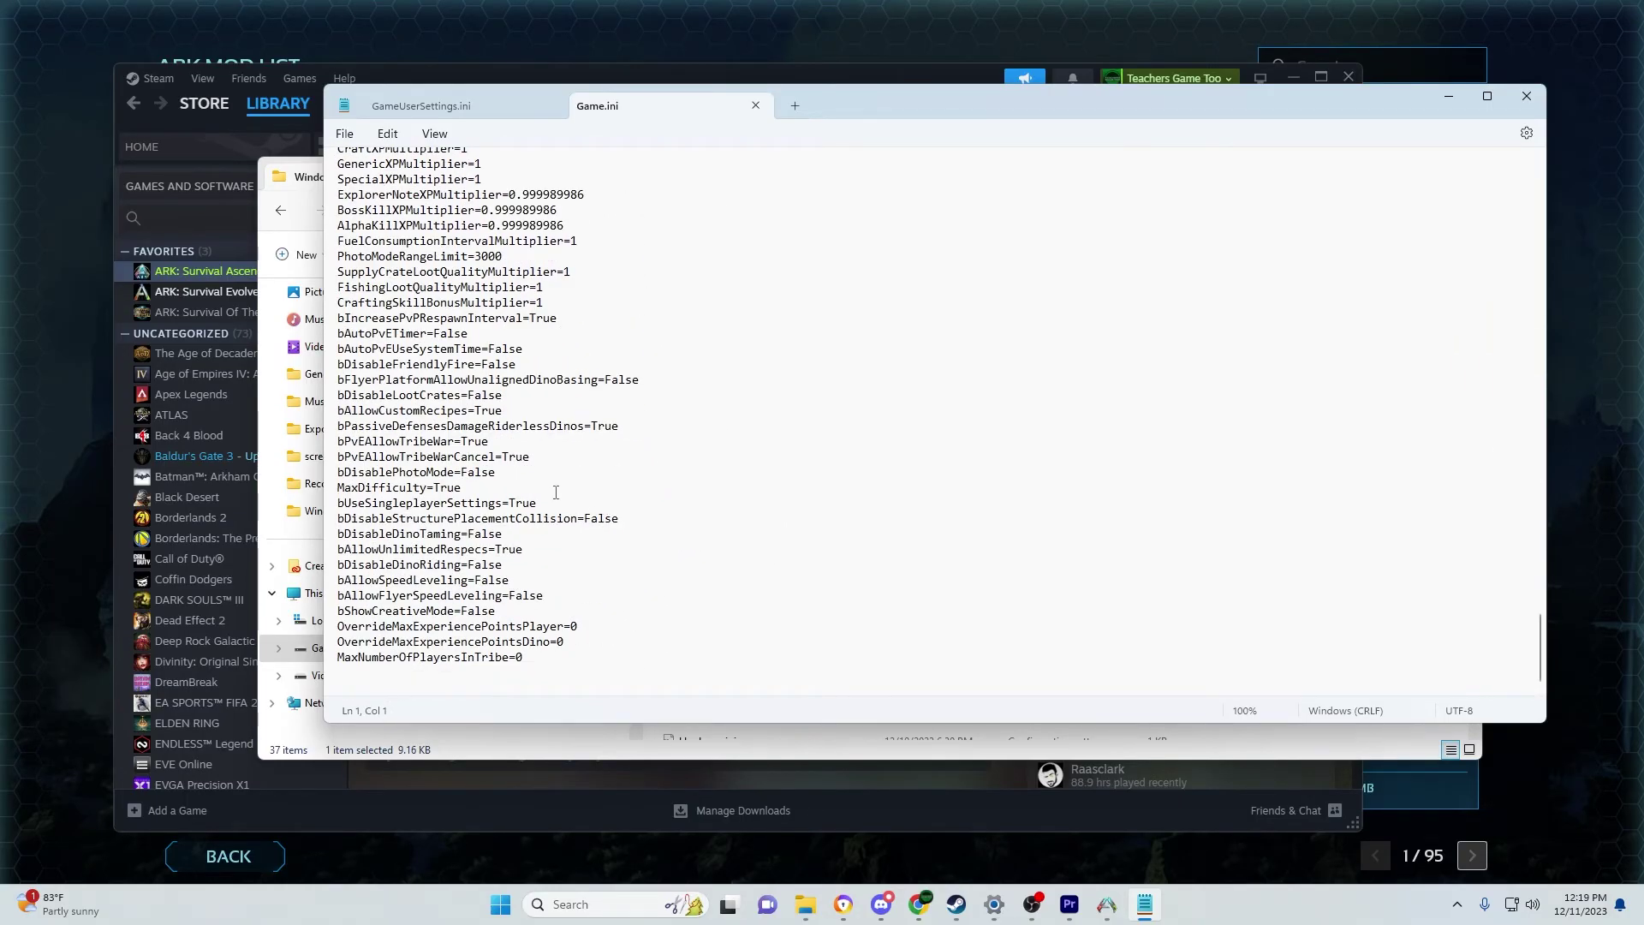
{"action": "scroll", "coordinate": [532, 566], "scroll_direction": "up", "scroll_amount": 9}
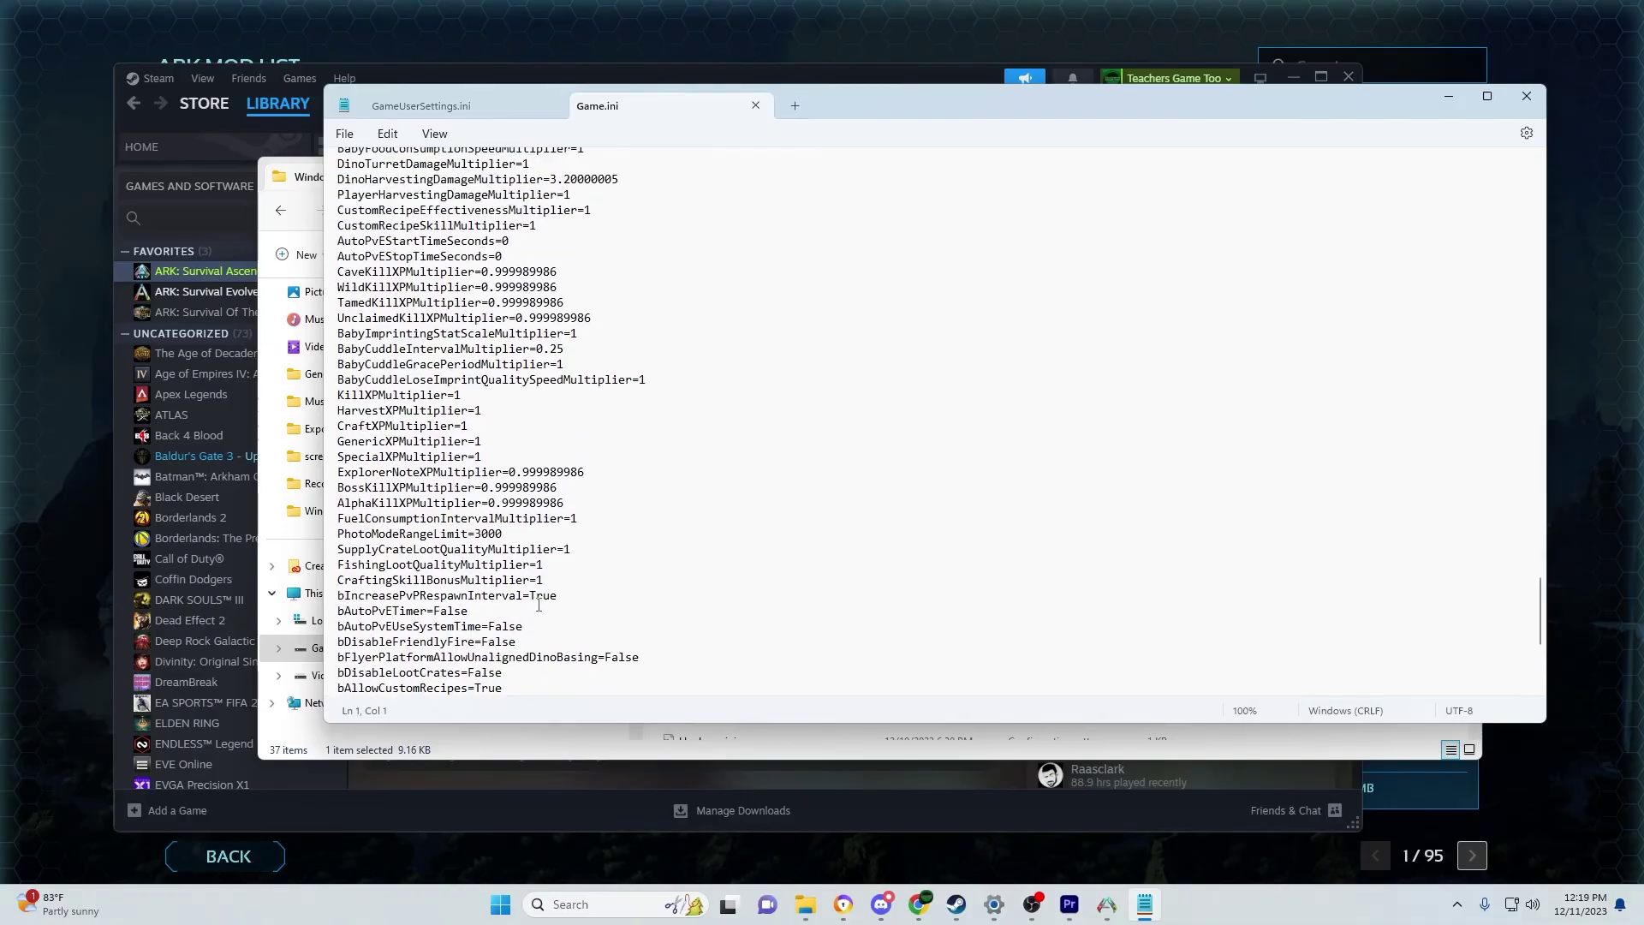
{"action": "scroll", "coordinate": [546, 602], "scroll_direction": "up", "scroll_amount": 10}
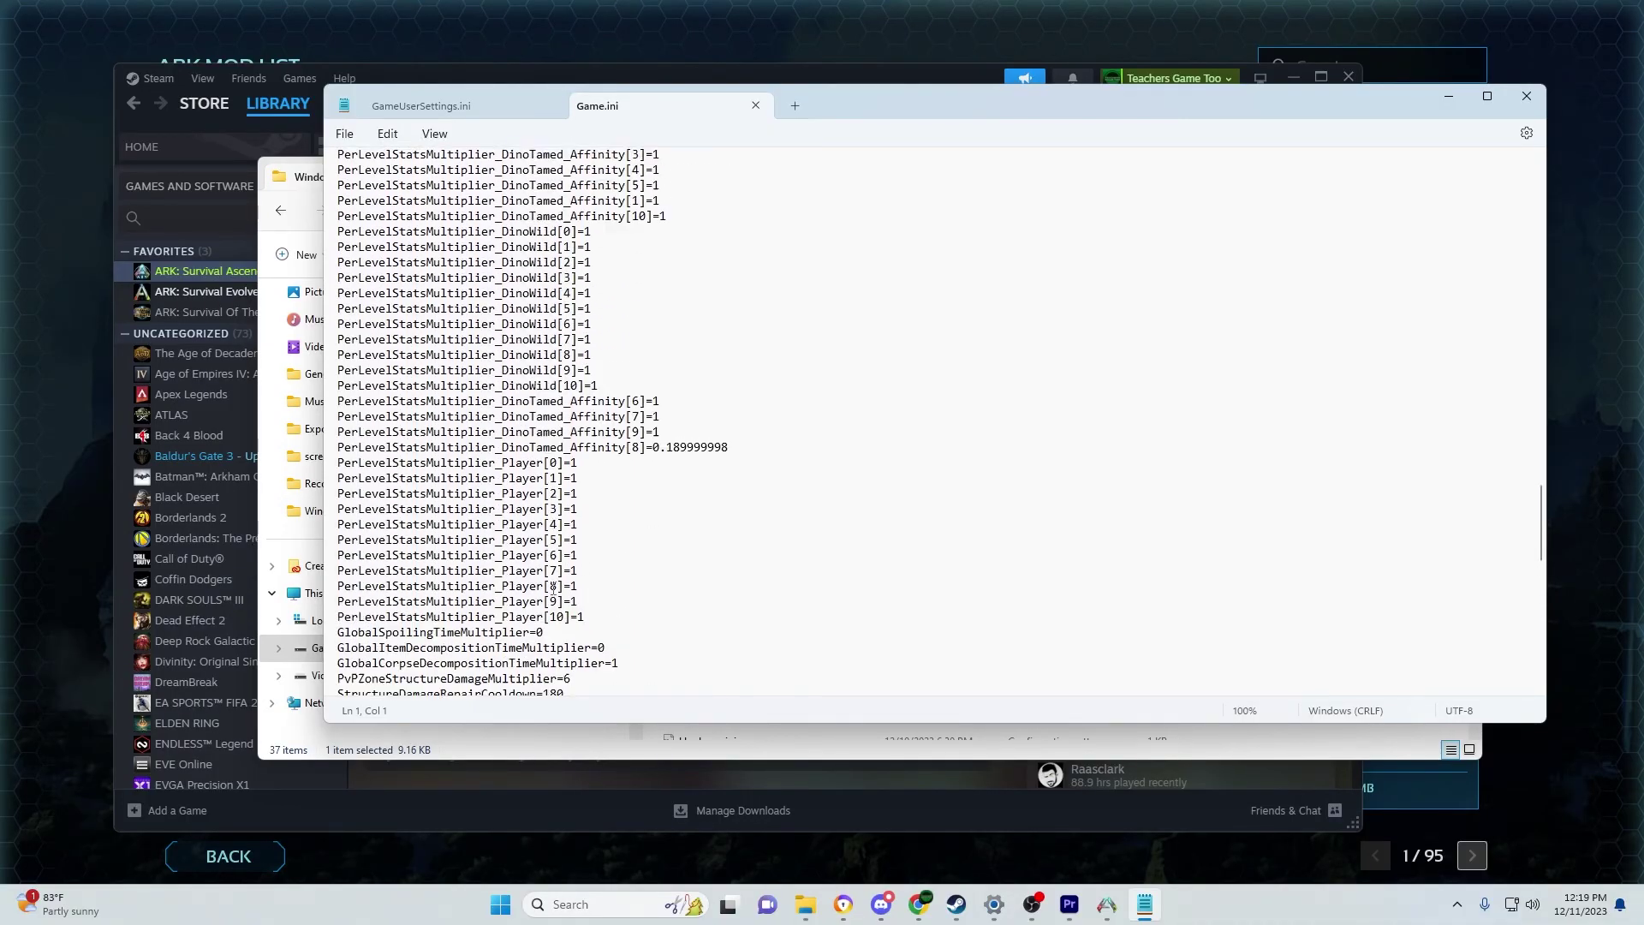
{"action": "scroll", "coordinate": [553, 587], "scroll_direction": "up", "scroll_amount": 15}
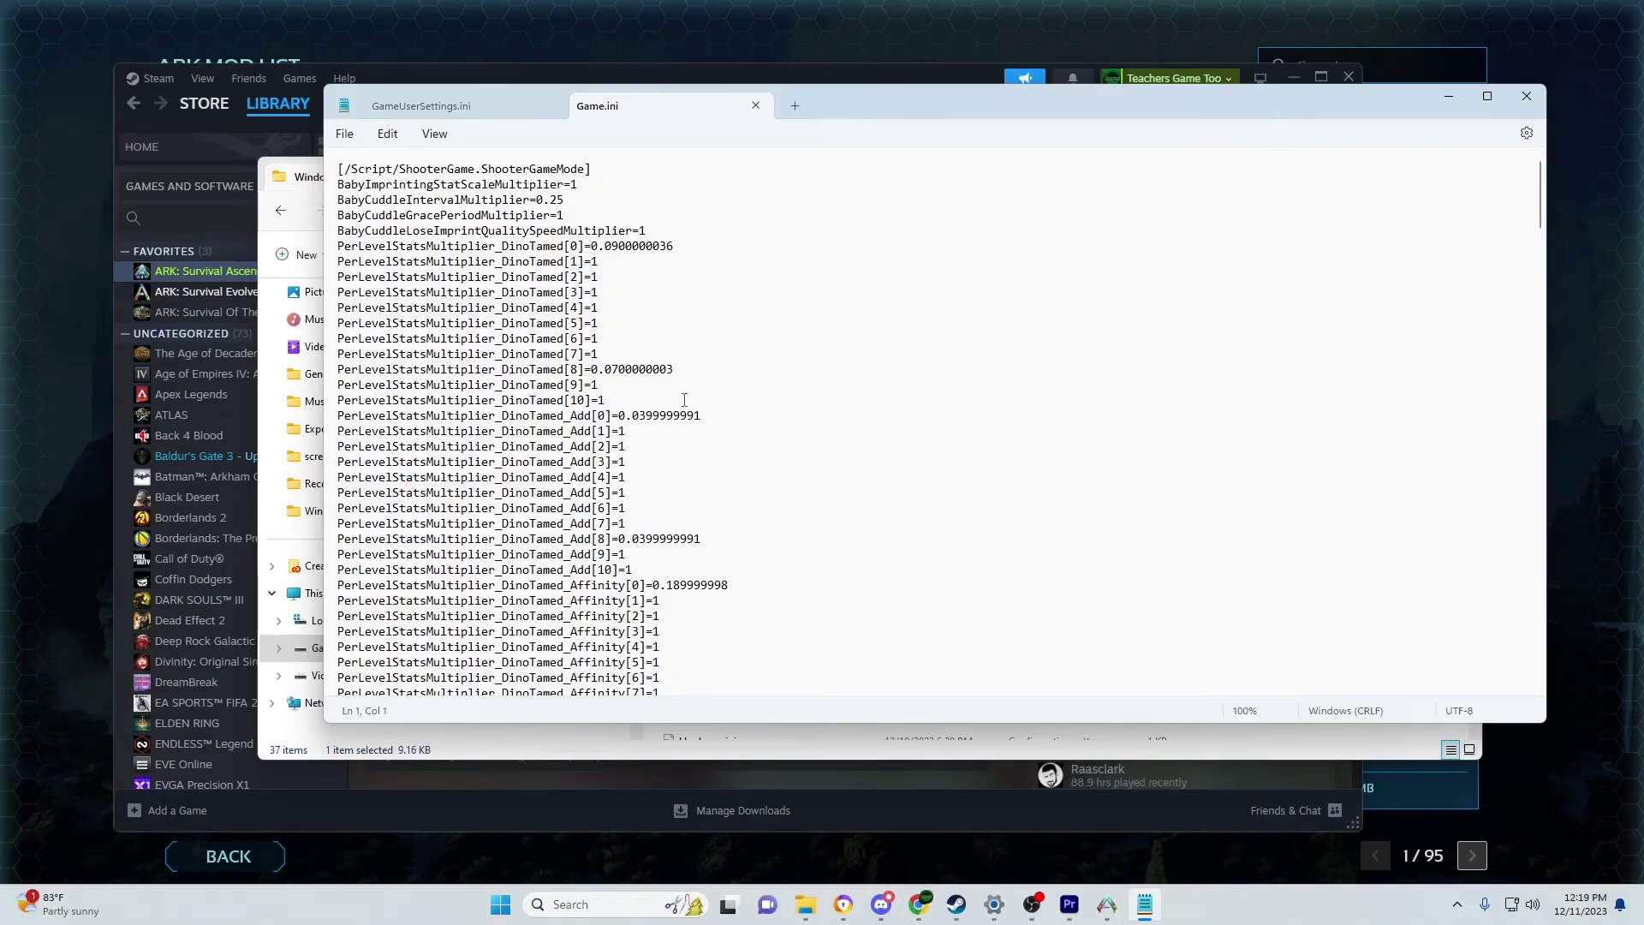
{"action": "scroll", "coordinate": [684, 400], "scroll_direction": "down", "scroll_amount": 20}
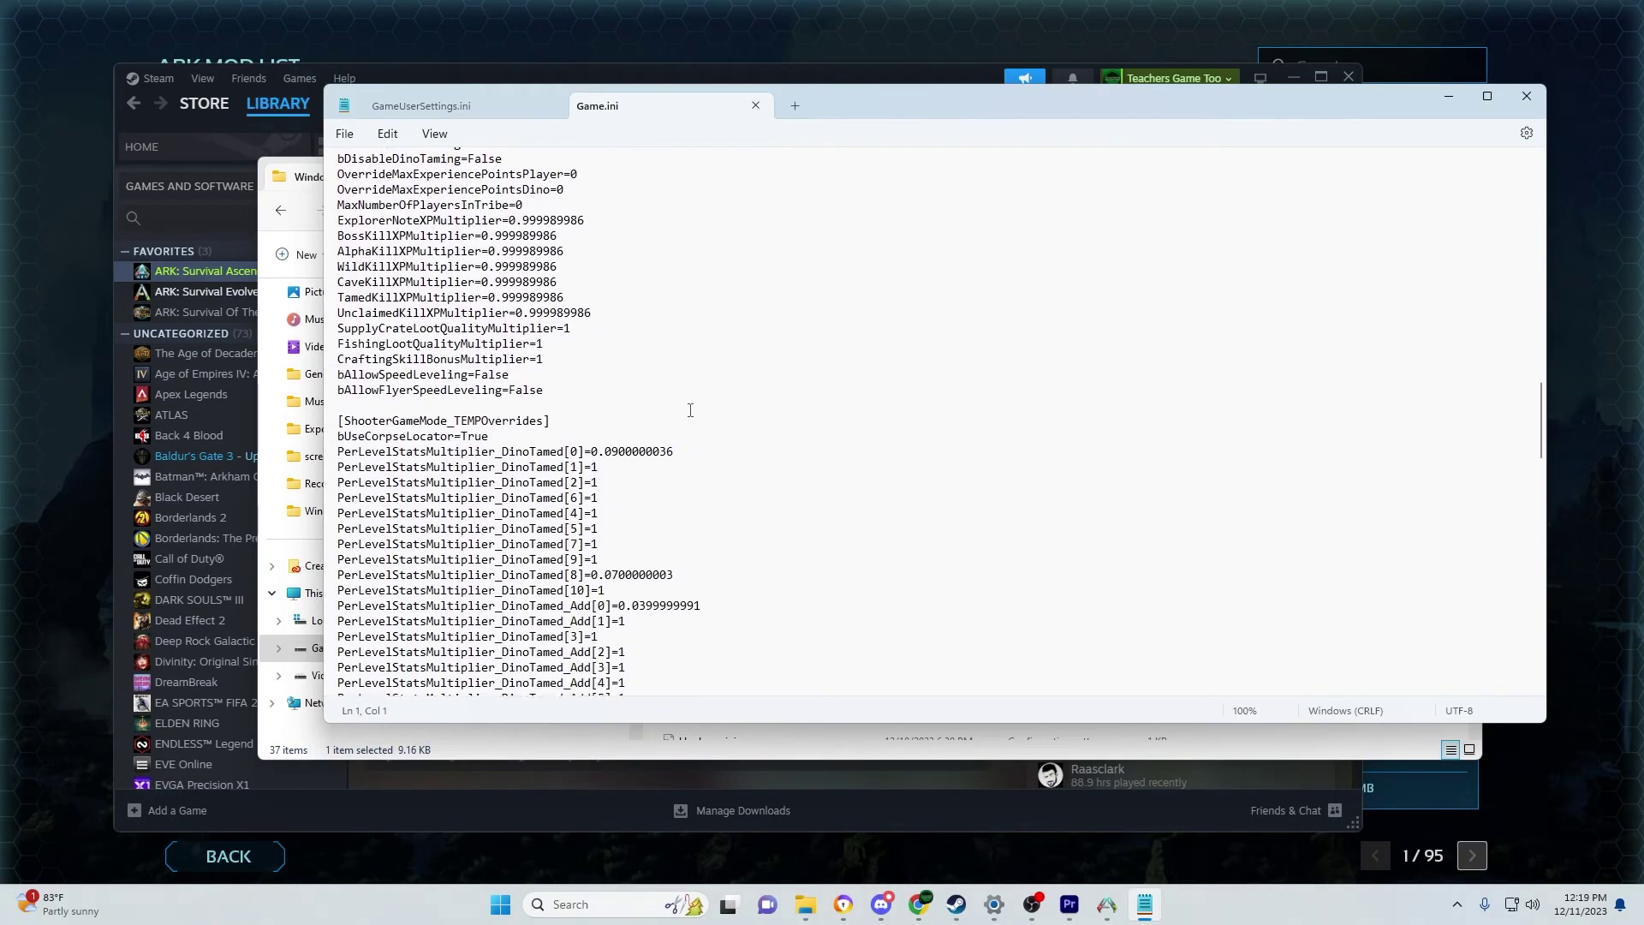
{"action": "scroll", "coordinate": [690, 410], "scroll_direction": "down", "scroll_amount": 20}
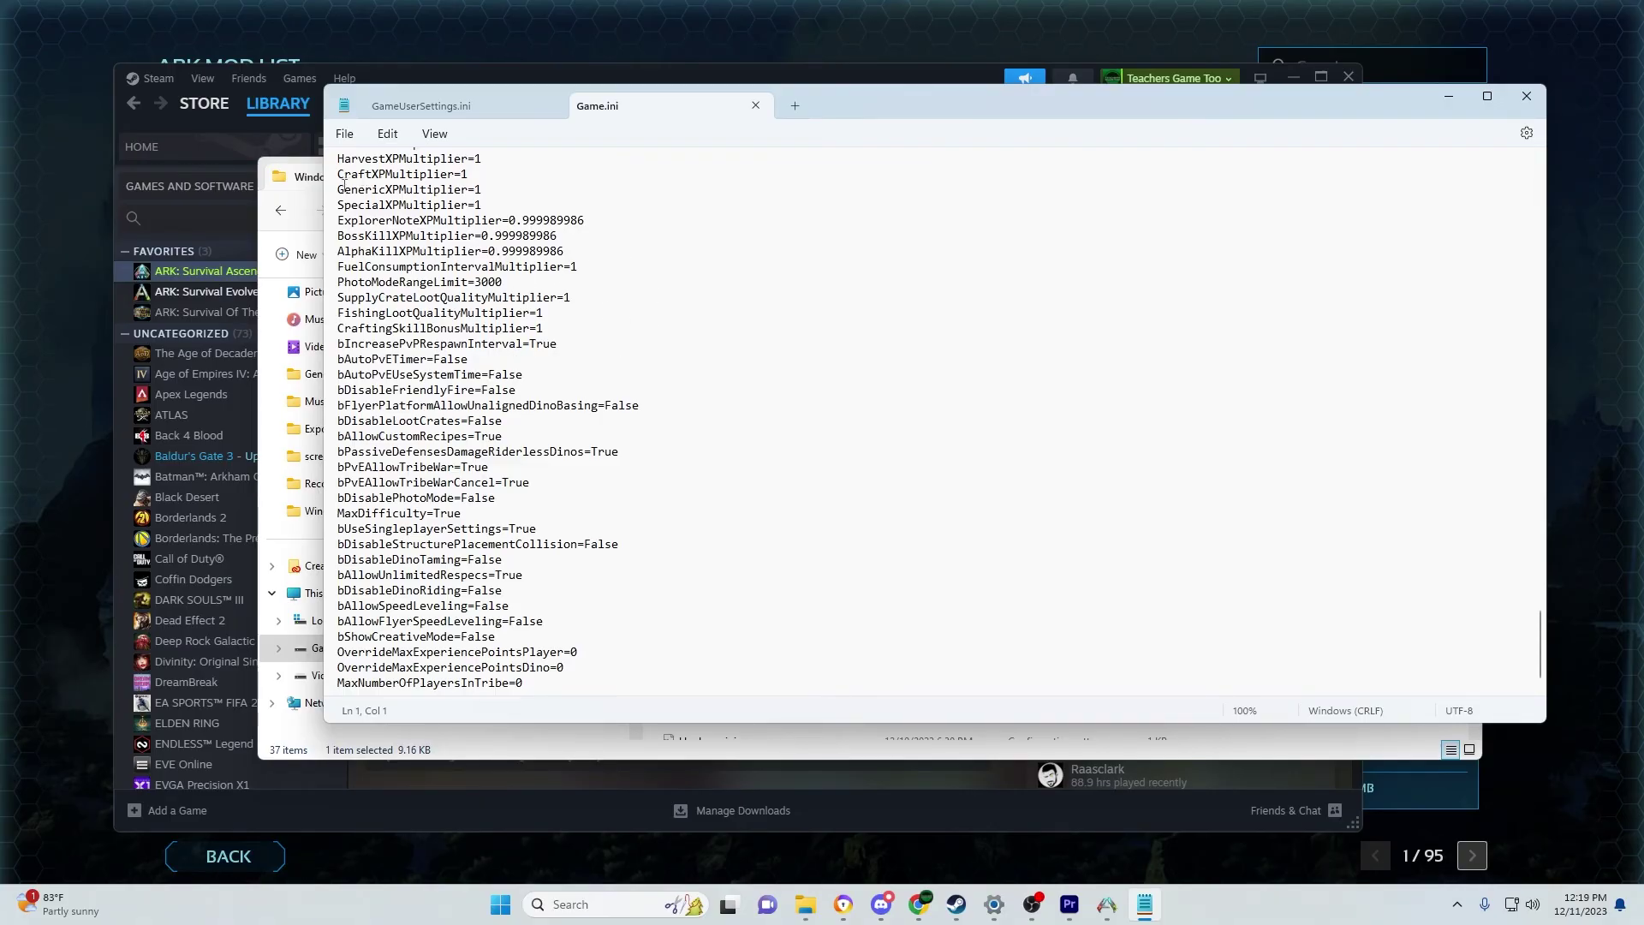
- Highlight the GenericXPMultiplier setting, then close the GameUserSettings.ini document
{"action": "left_click_drag", "start_coordinate": [337, 189], "coordinate": [472, 192]}
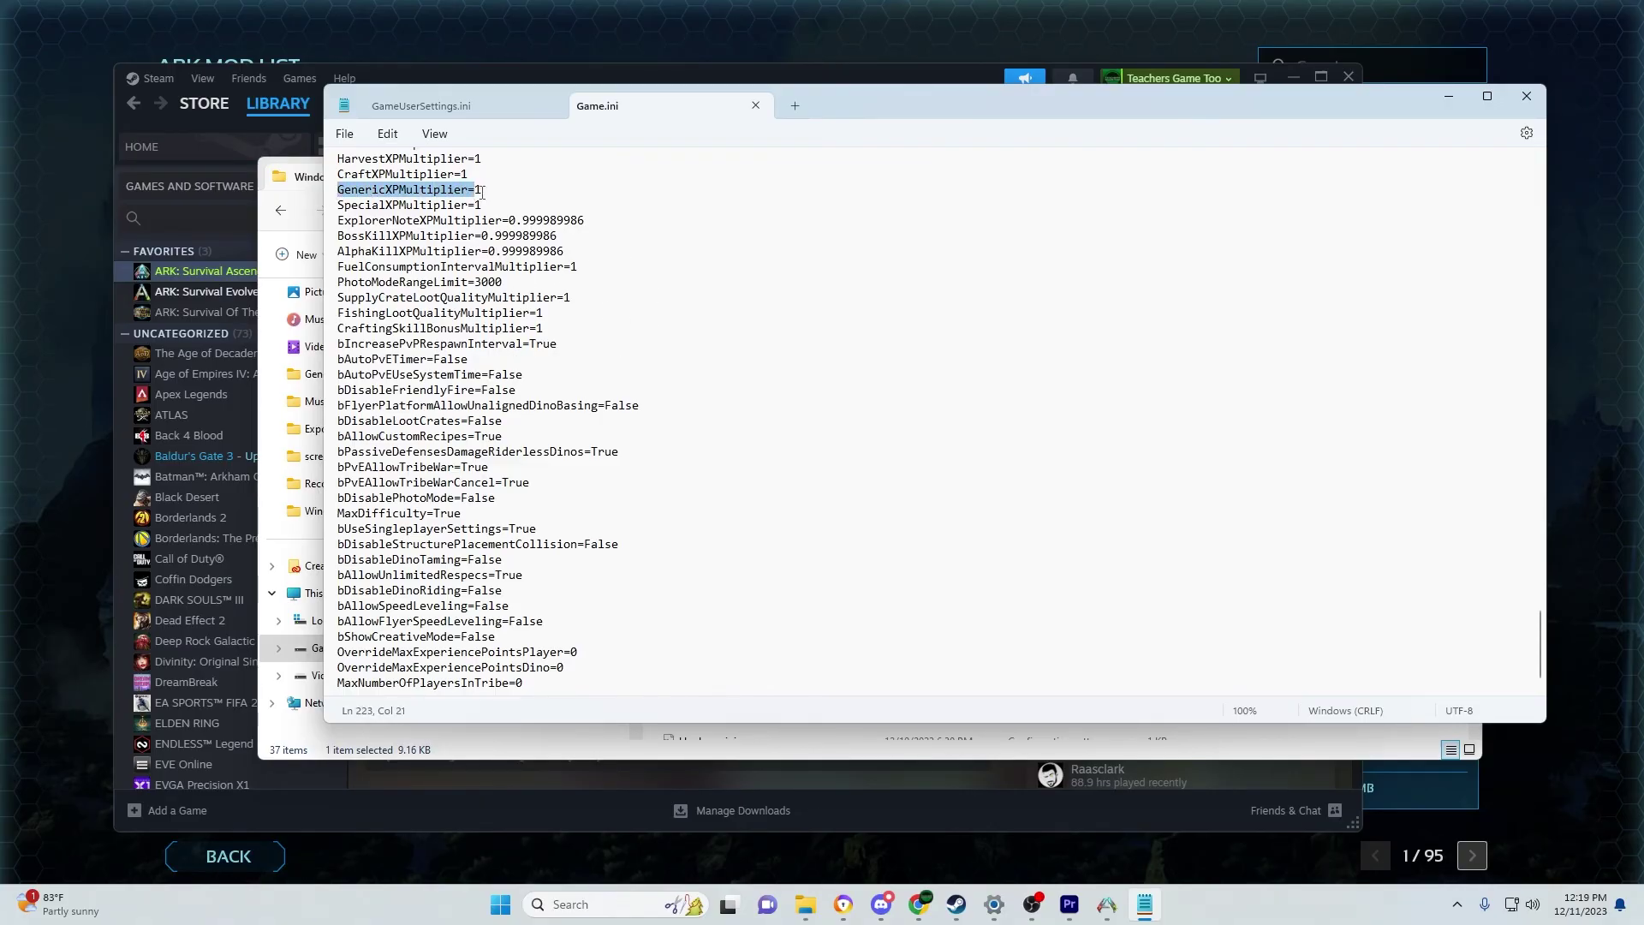
{"action": "left_click", "coordinate": [484, 190]}
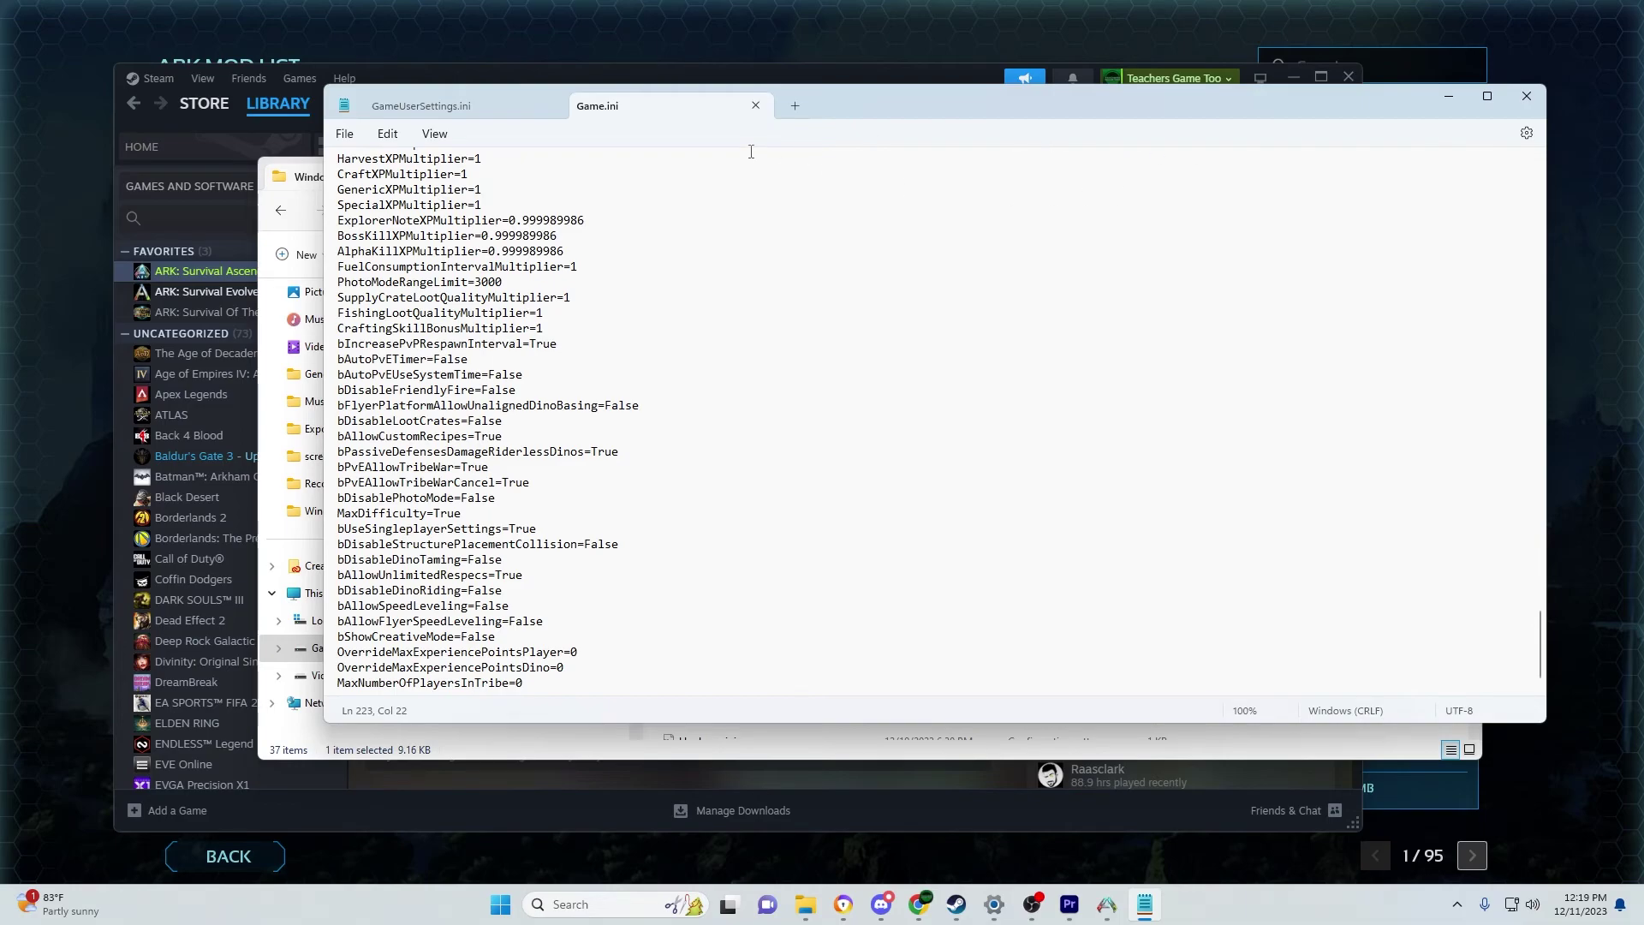
{"action": "left_click", "coordinate": [550, 105]}
- Save As Game.ini into Config\Windows, replacing the old copy, and close Notepad
{"action": "left_click", "coordinate": [345, 134]}
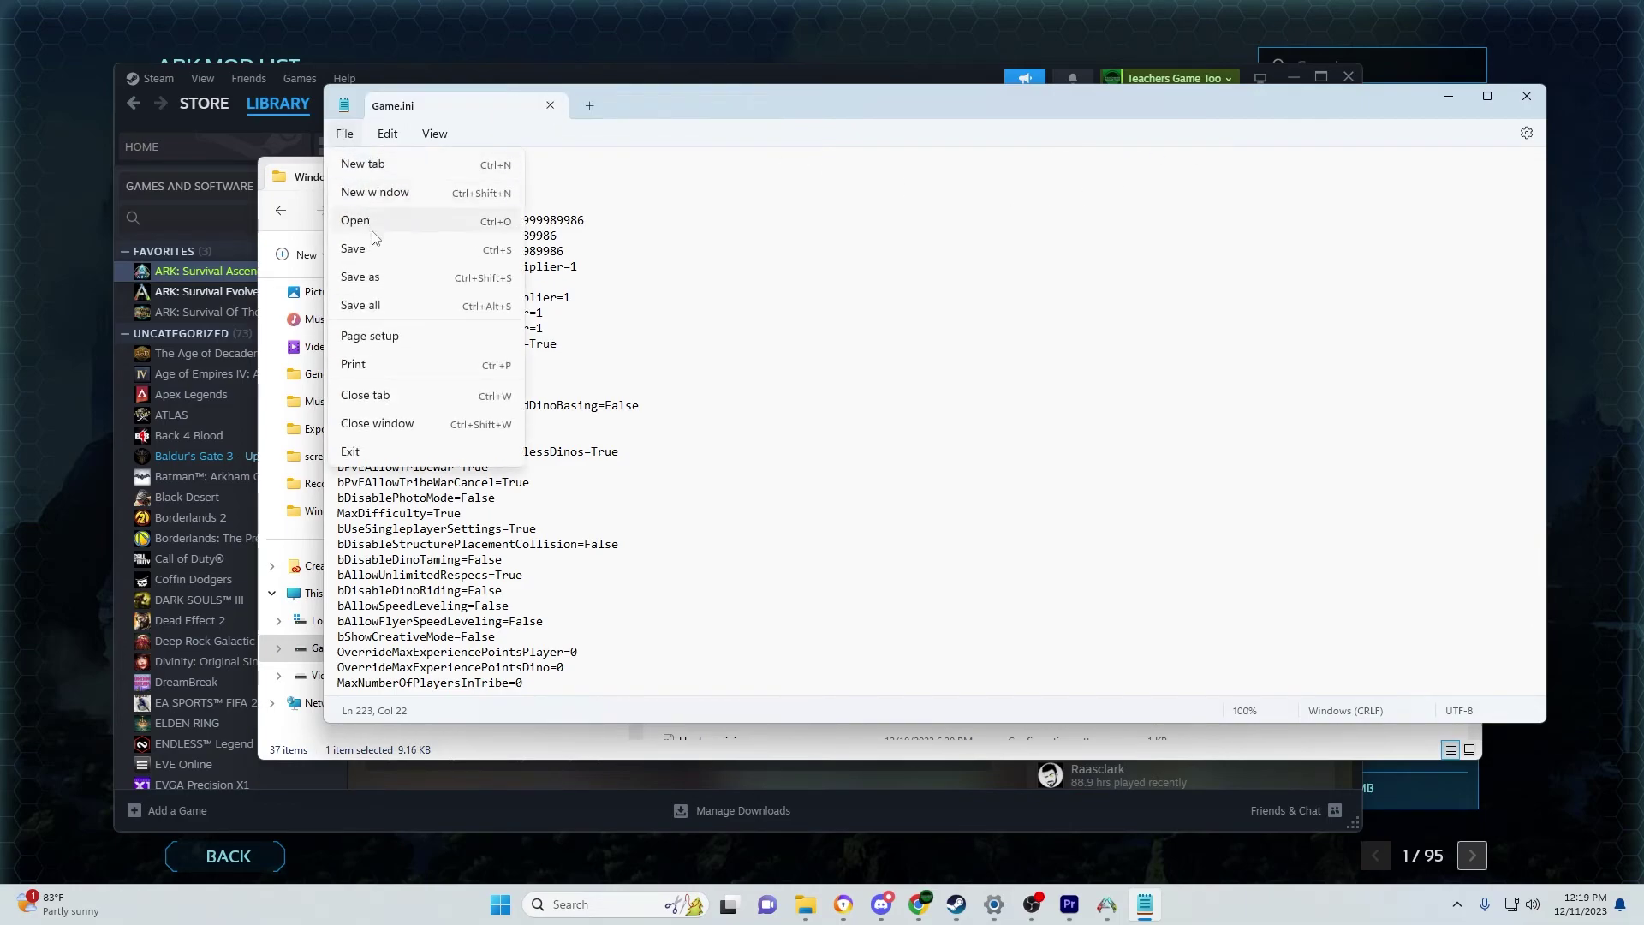
{"action": "left_click", "coordinate": [395, 282]}
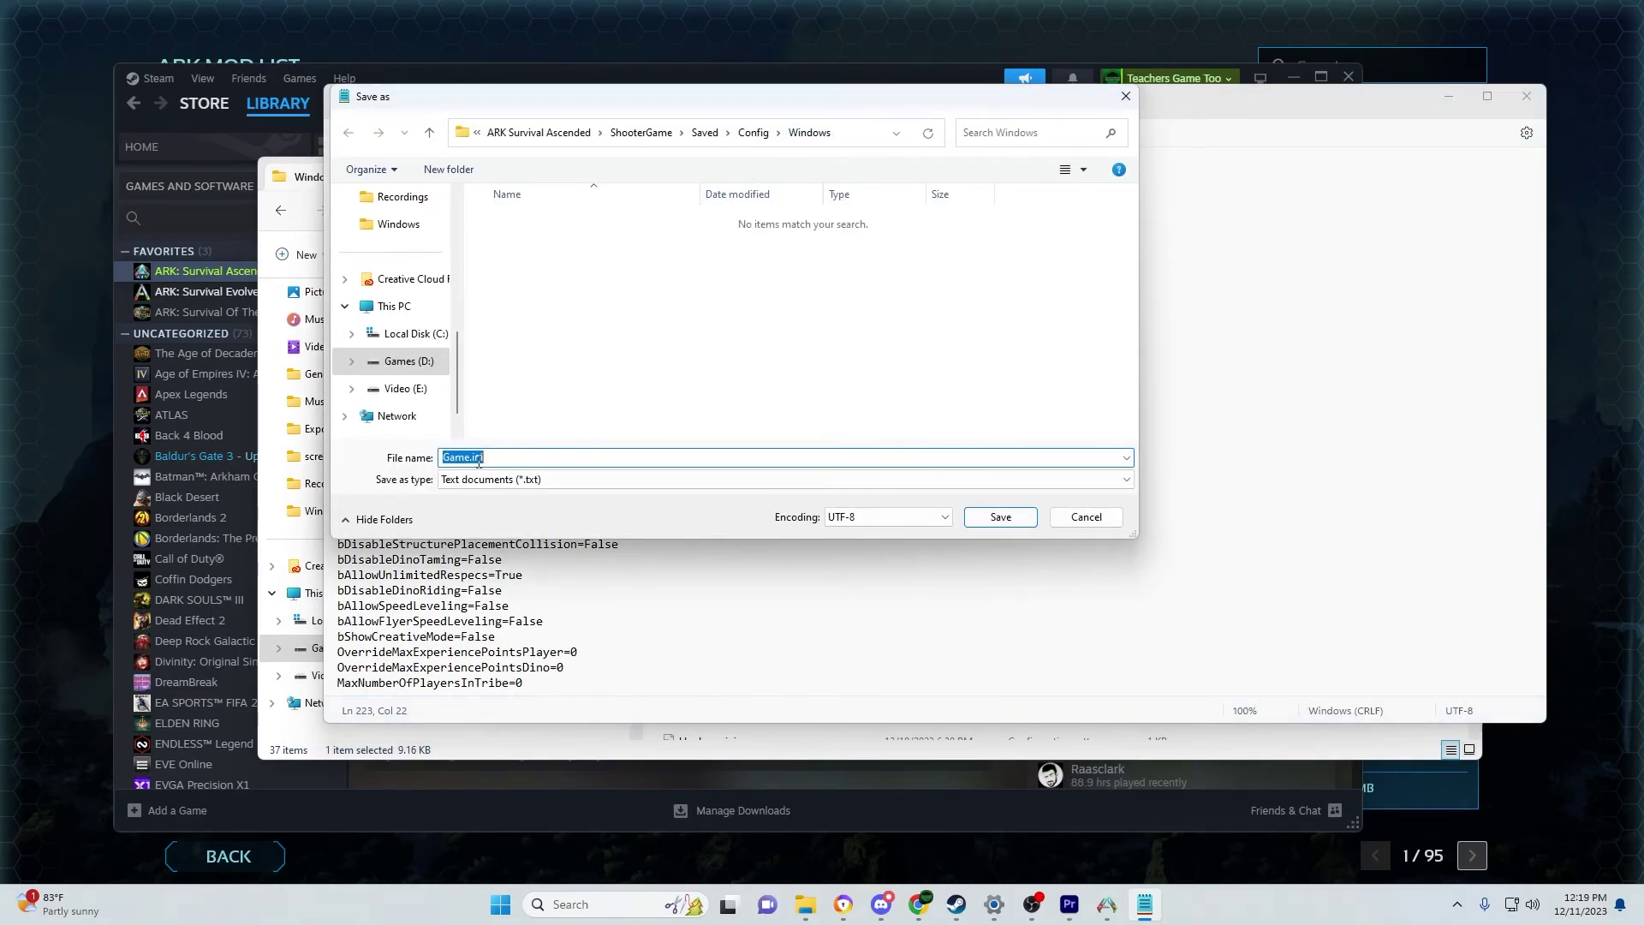
{"action": "left_click", "coordinate": [1013, 524]}
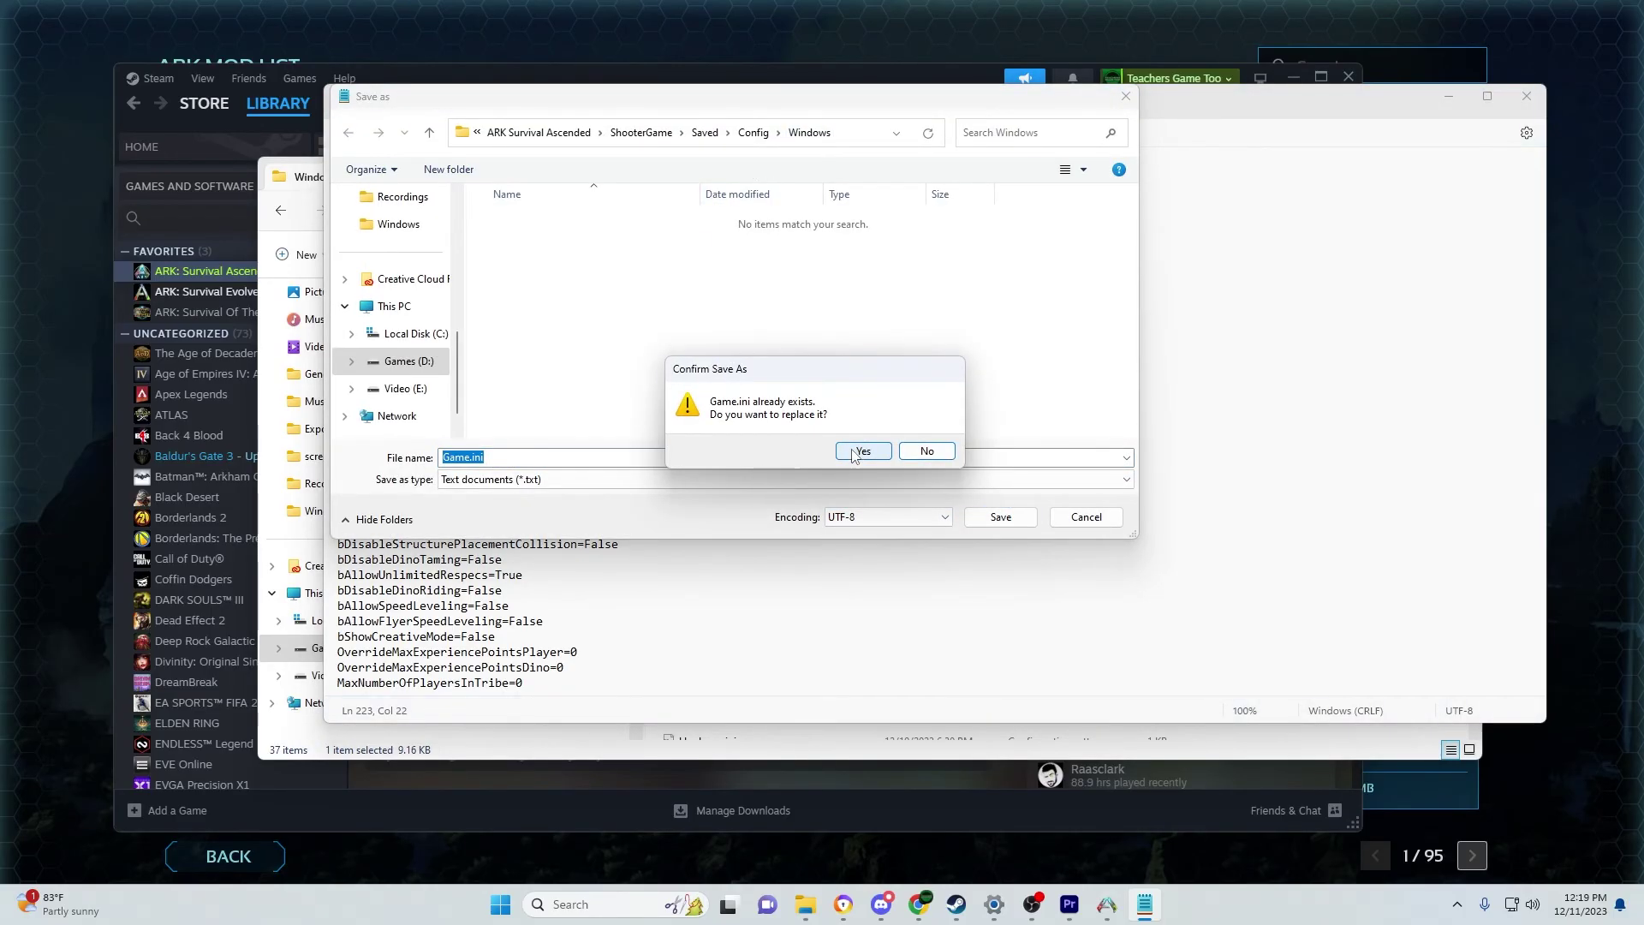
{"action": "left_click", "coordinate": [858, 452]}
{"action": "left_click", "coordinate": [1526, 96]}
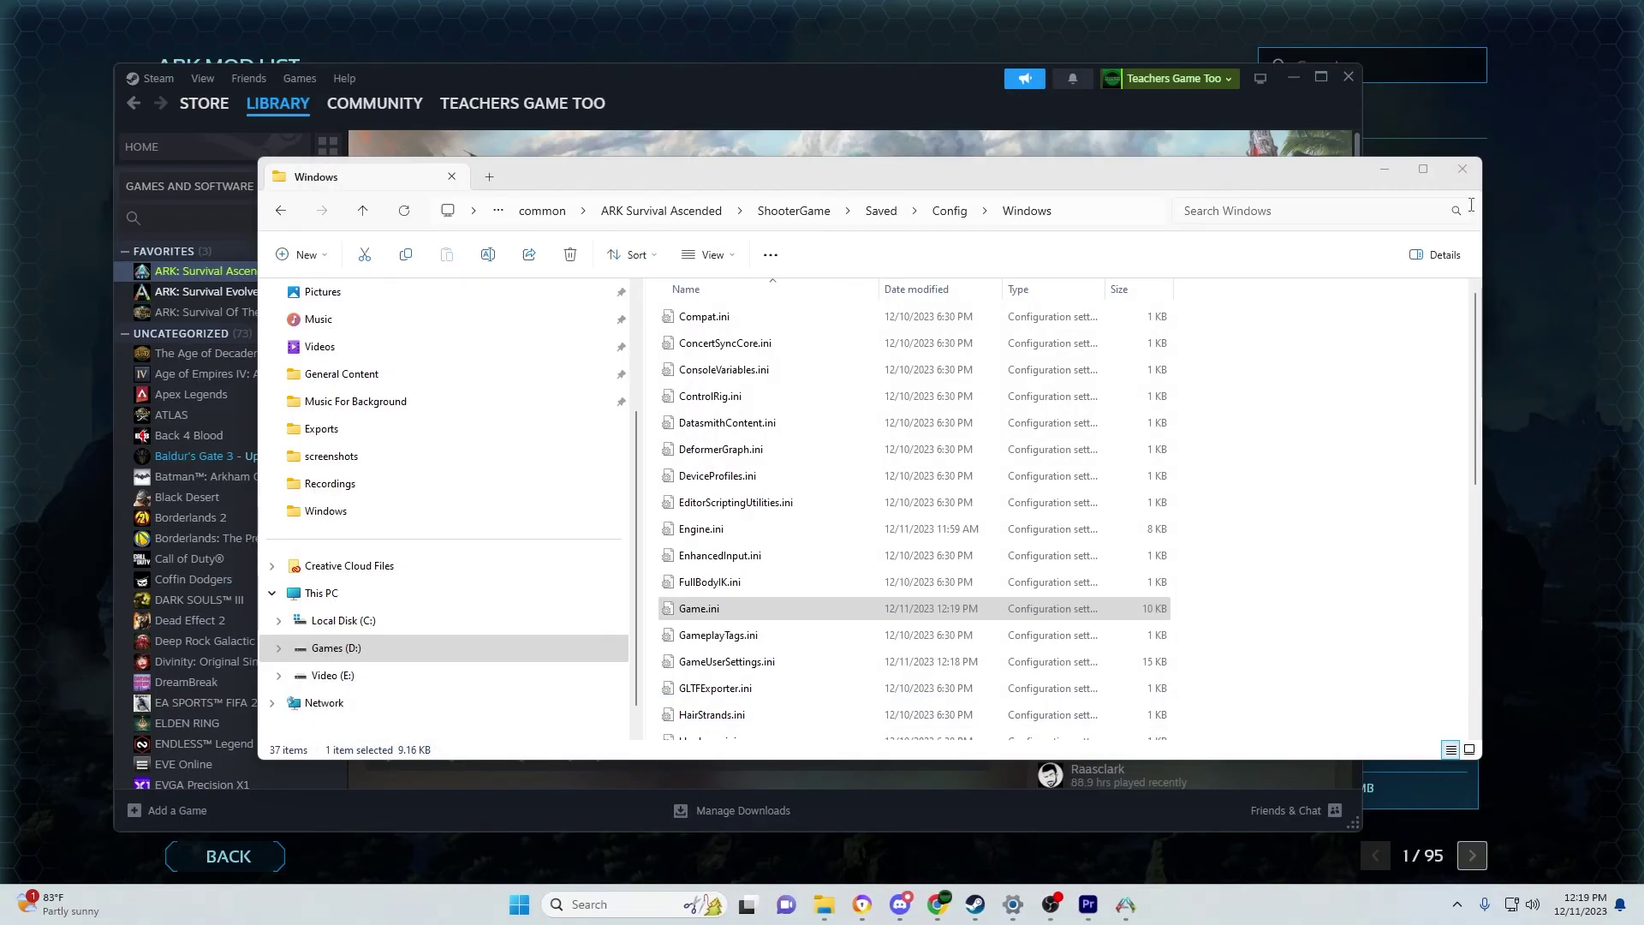
- Close File Explorer and bring the running ARK game's Browse Mods list to the front
{"action": "left_click", "coordinate": [1461, 173]}
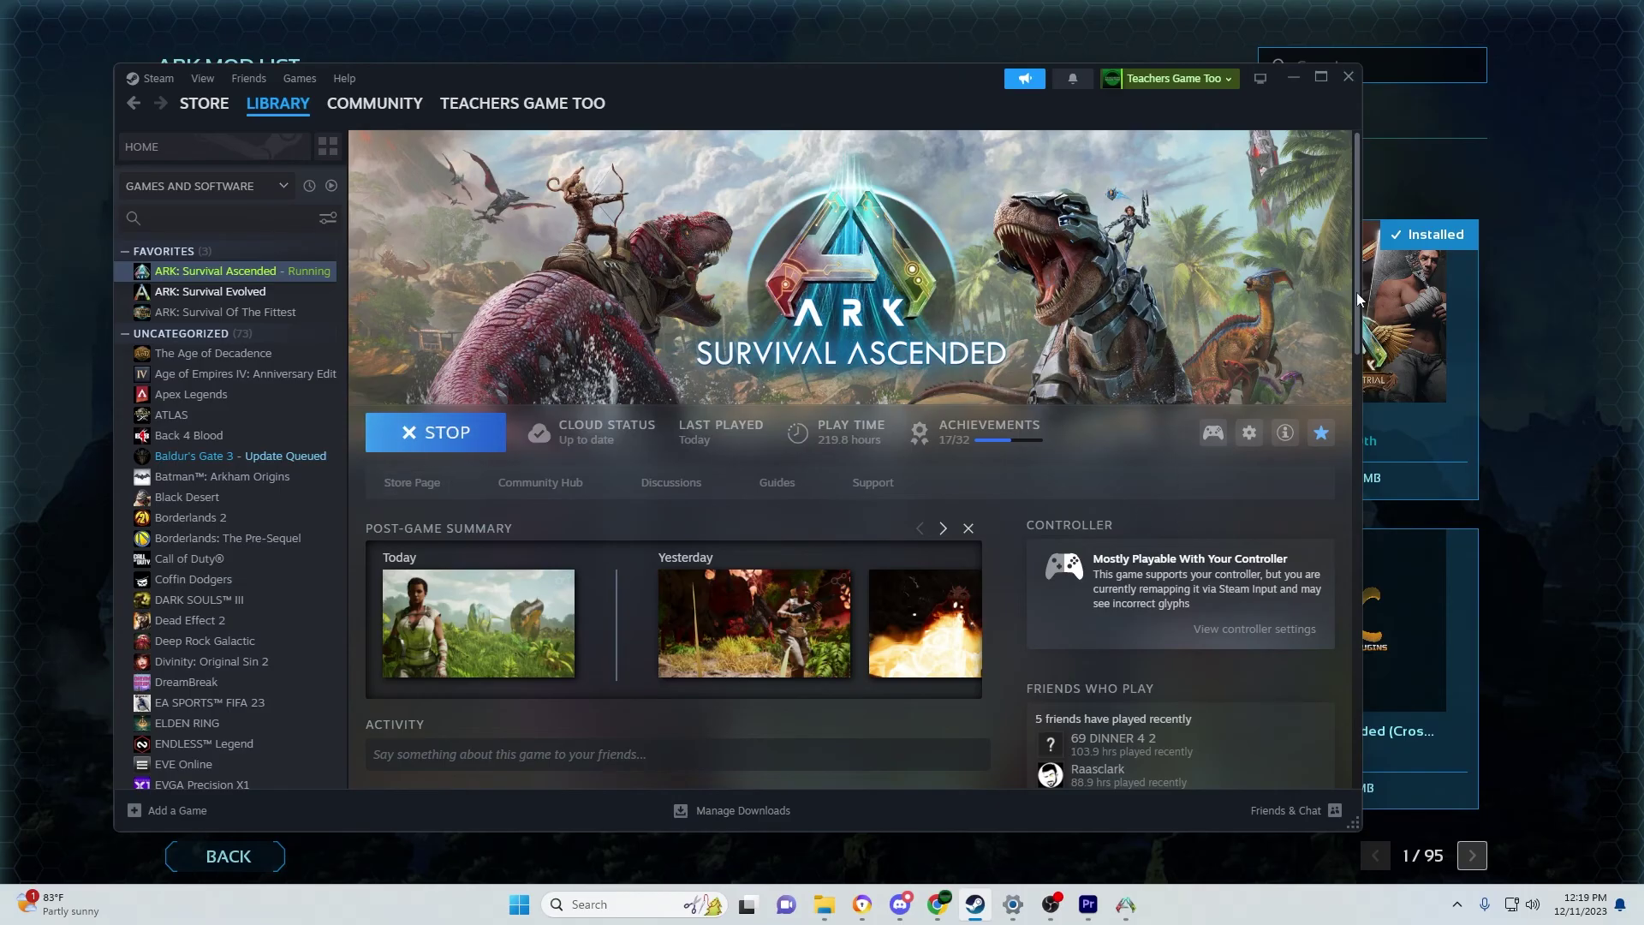
{"action": "left_click", "coordinate": [1446, 197]}
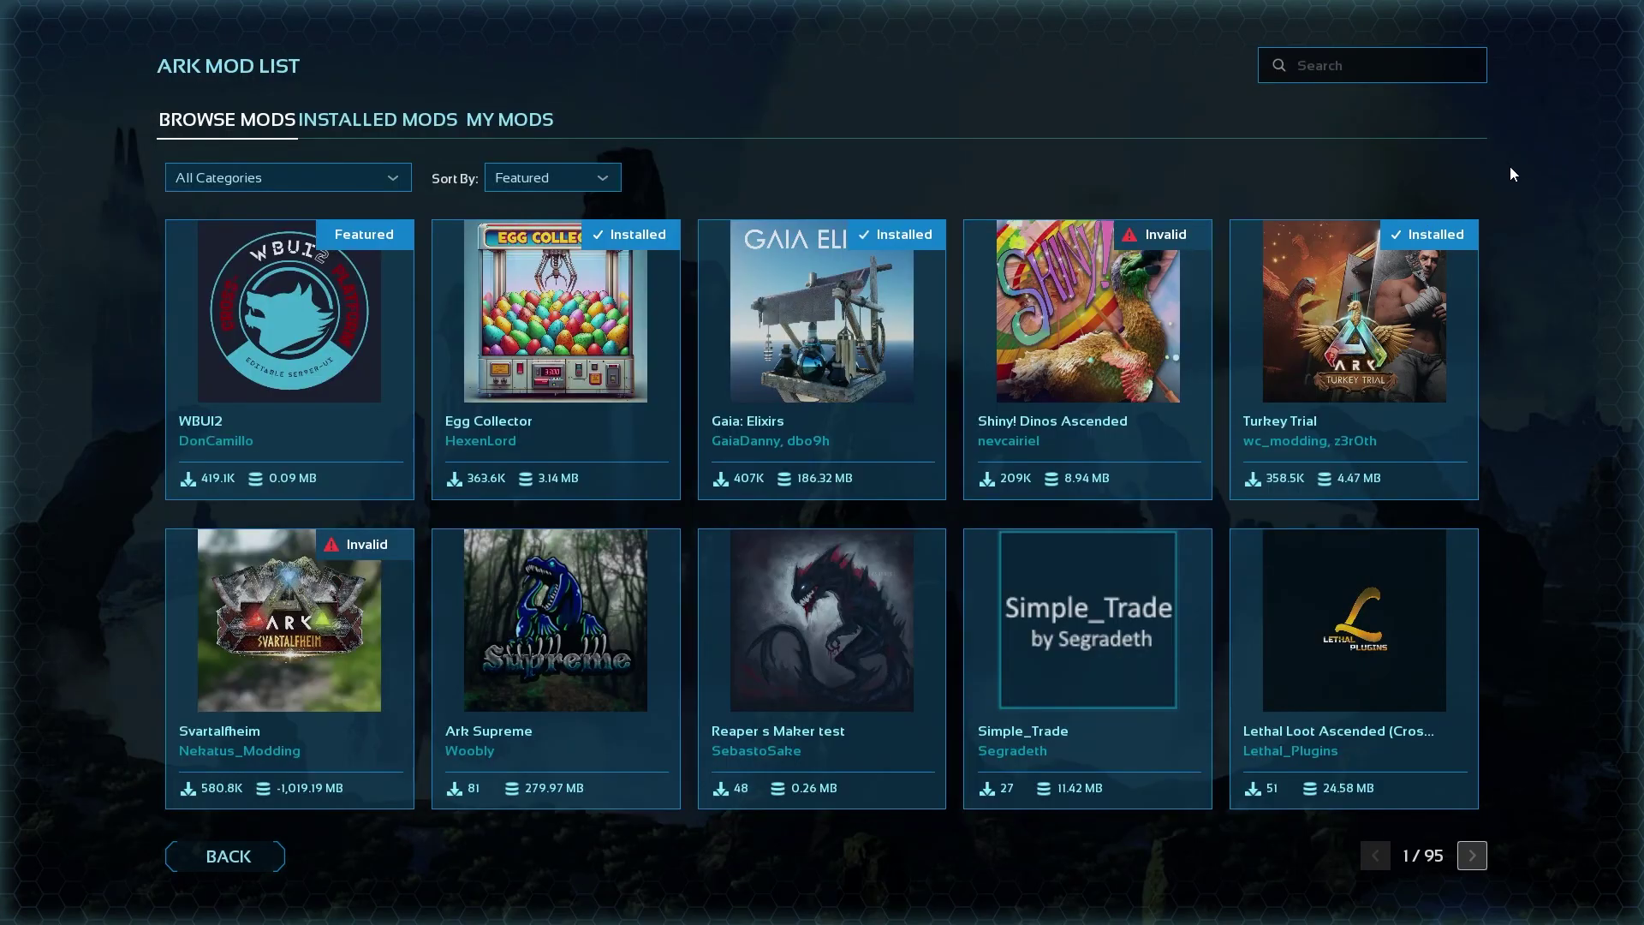